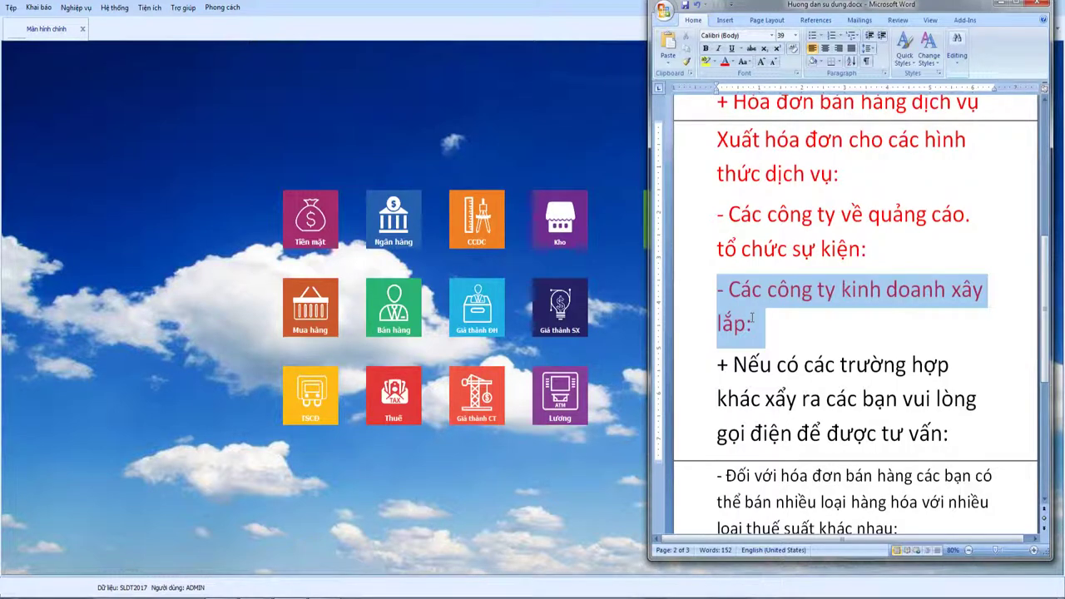
- Add ", tư vấn thiết kế" after "xây lắp" in the construction companies line of the instruction document
{"action": "left_click", "coordinate": [954, 290]}
{"action": "left_click", "coordinate": [758, 325]}
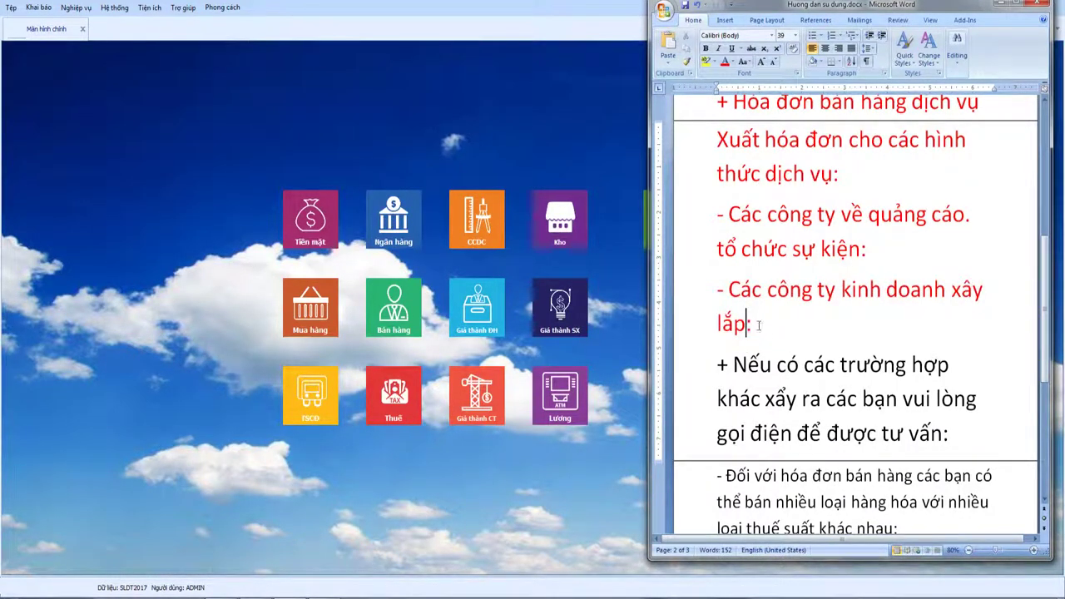
{"action": "type", "text": ", tư v"}
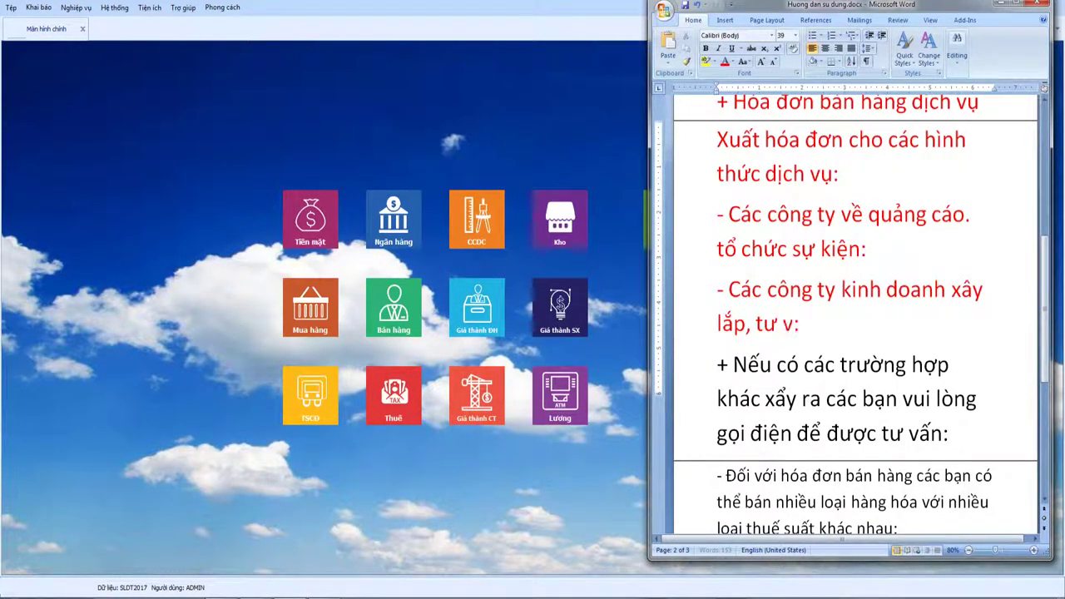
{"action": "type", "text": "ấn thiết "}
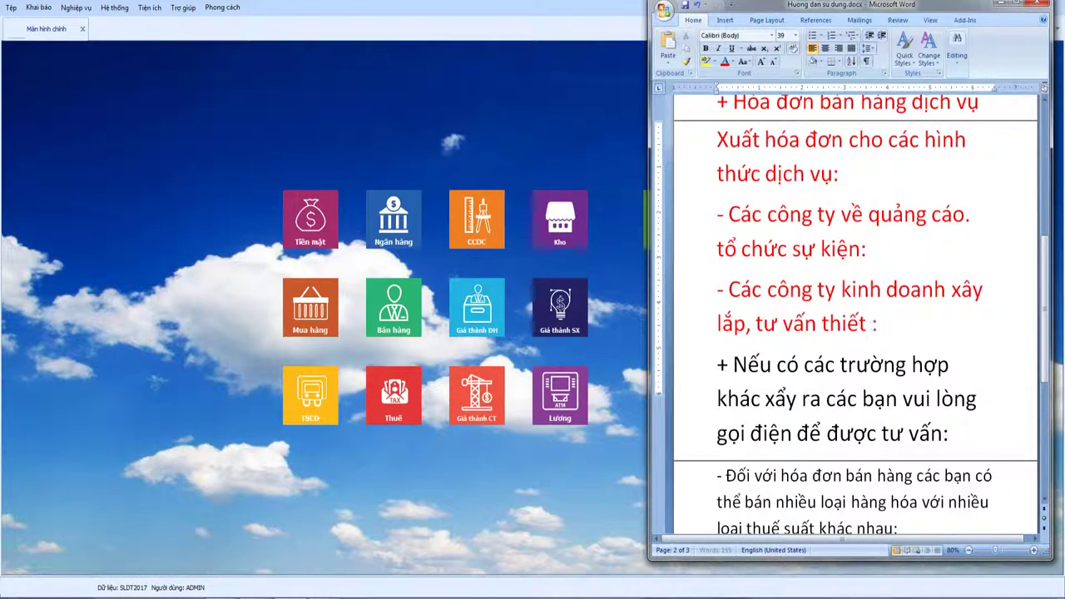
{"action": "type", "text": "kế"}
{"action": "left_click_drag", "start_coordinate": [713, 289], "coordinate": [894, 323]}
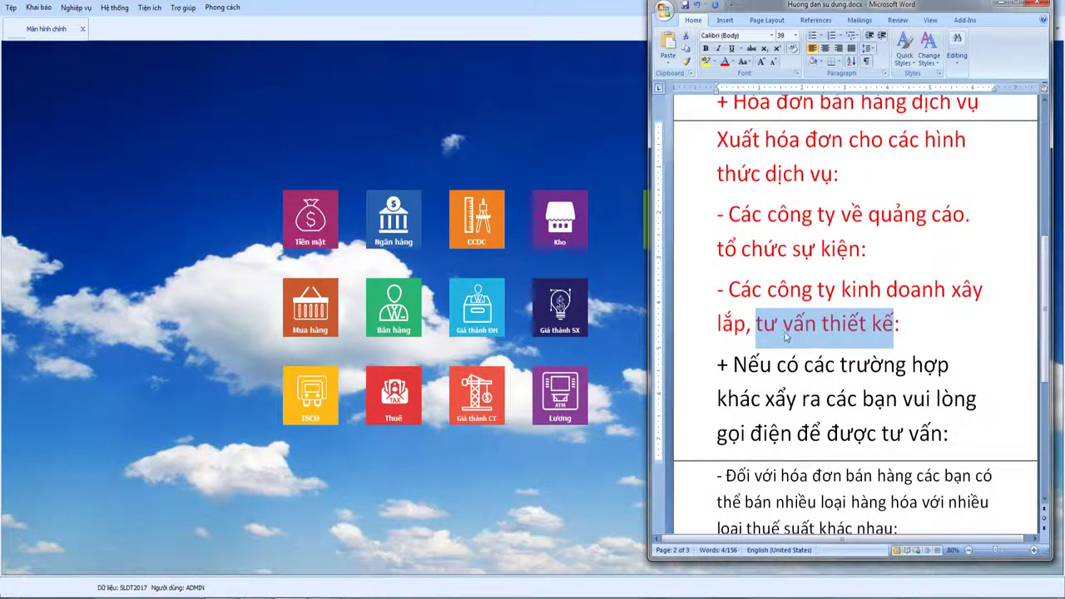
{"action": "left_click", "coordinate": [778, 324]}
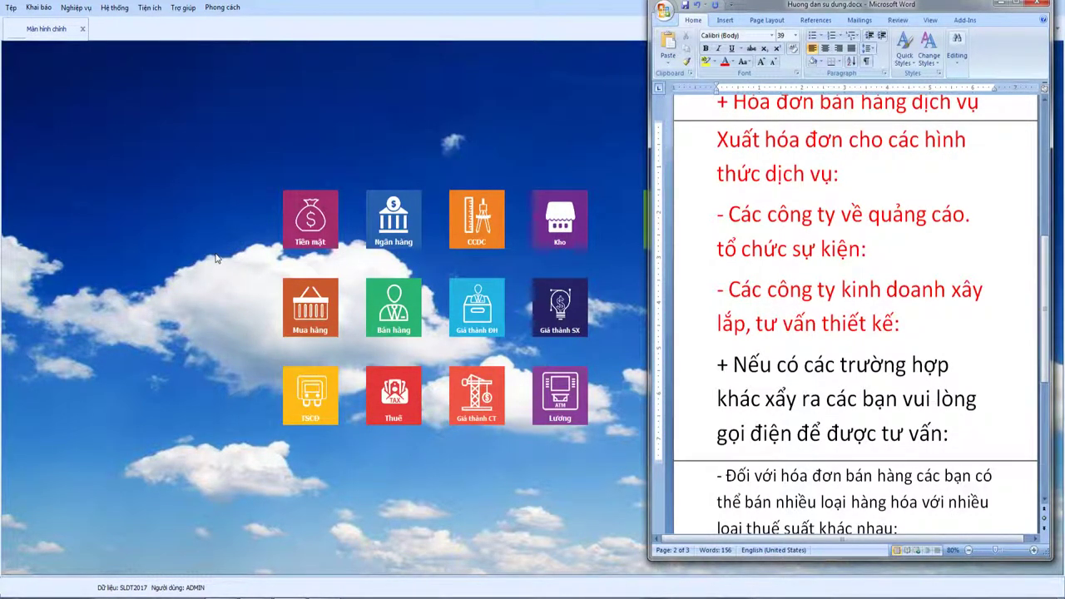
- Switch to the accounting program's Bán hàng module and review Công trình 01 and Công trình 02 in the cost object list
{"action": "left_click", "coordinate": [265, 268]}
{"action": "left_click", "coordinate": [390, 308]}
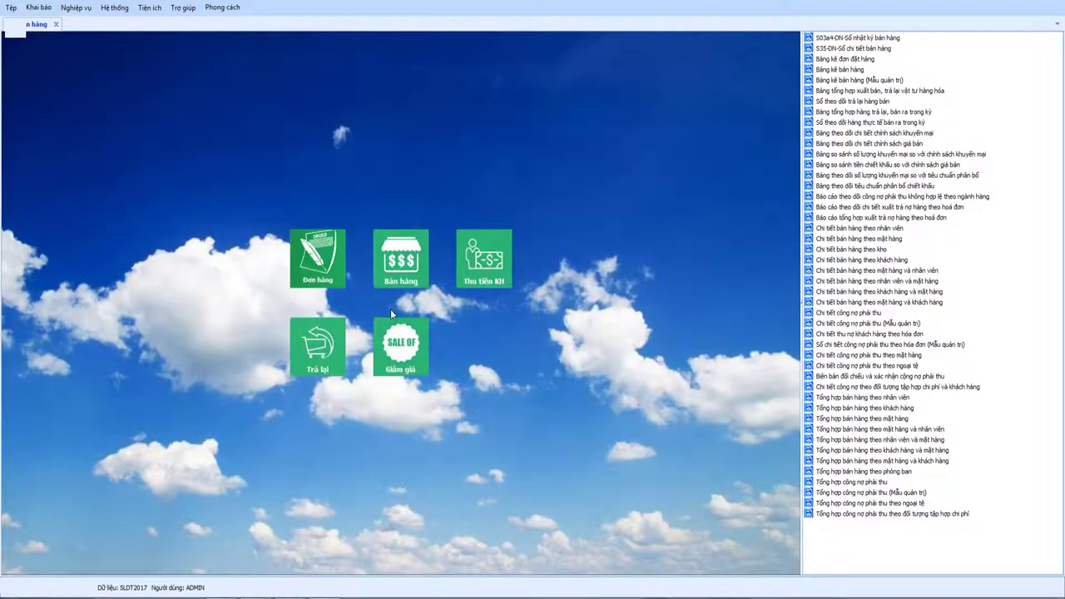
{"action": "left_click", "coordinate": [39, 8]}
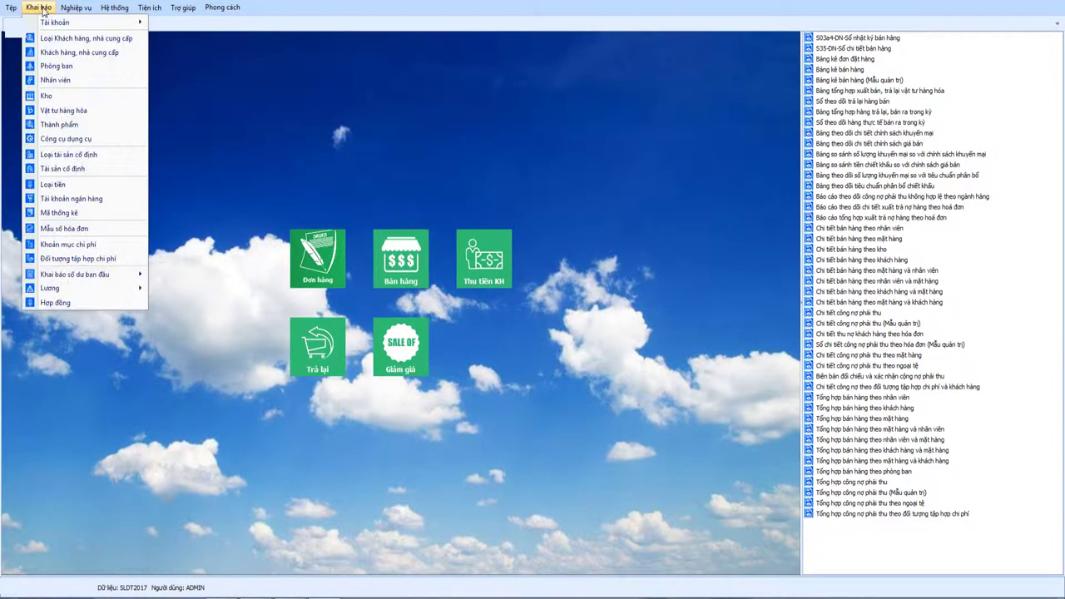
{"action": "left_click", "coordinate": [90, 259]}
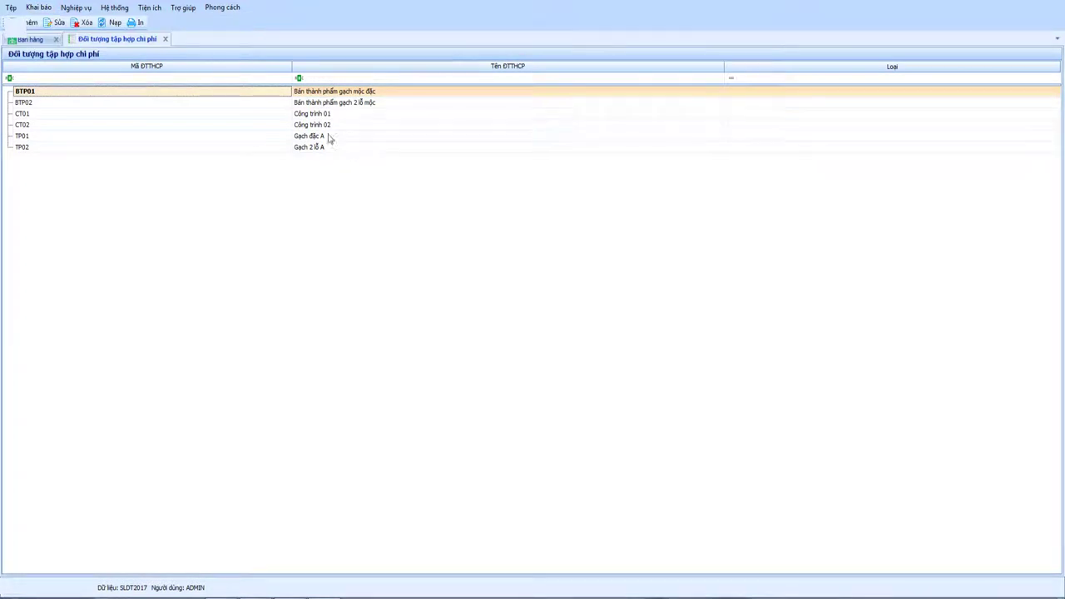
{"action": "left_click", "coordinate": [320, 116]}
{"action": "left_click", "coordinate": [318, 125]}
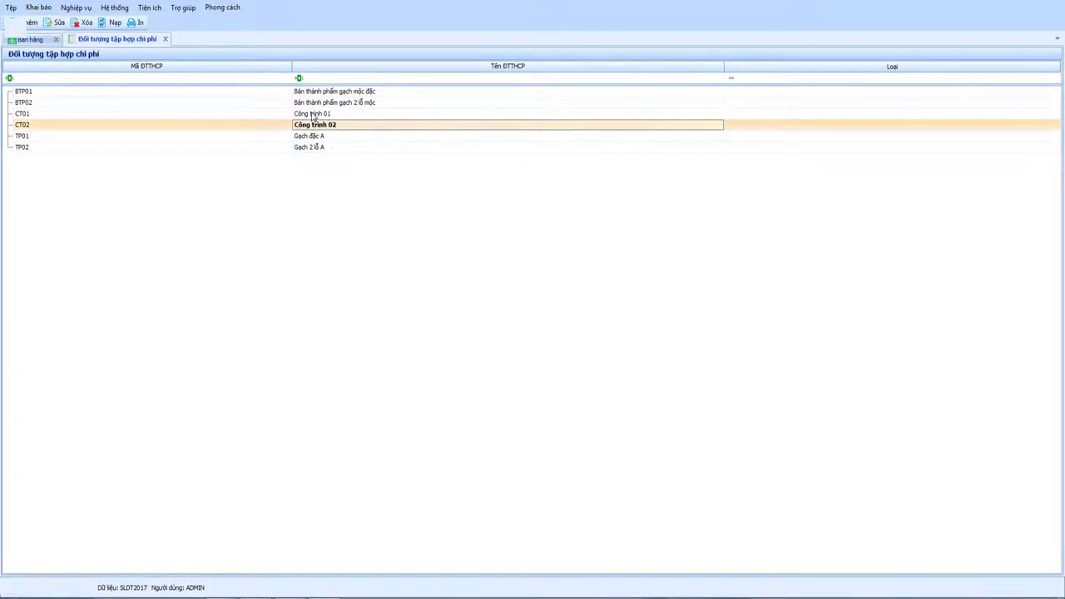
{"action": "left_click", "coordinate": [164, 39]}
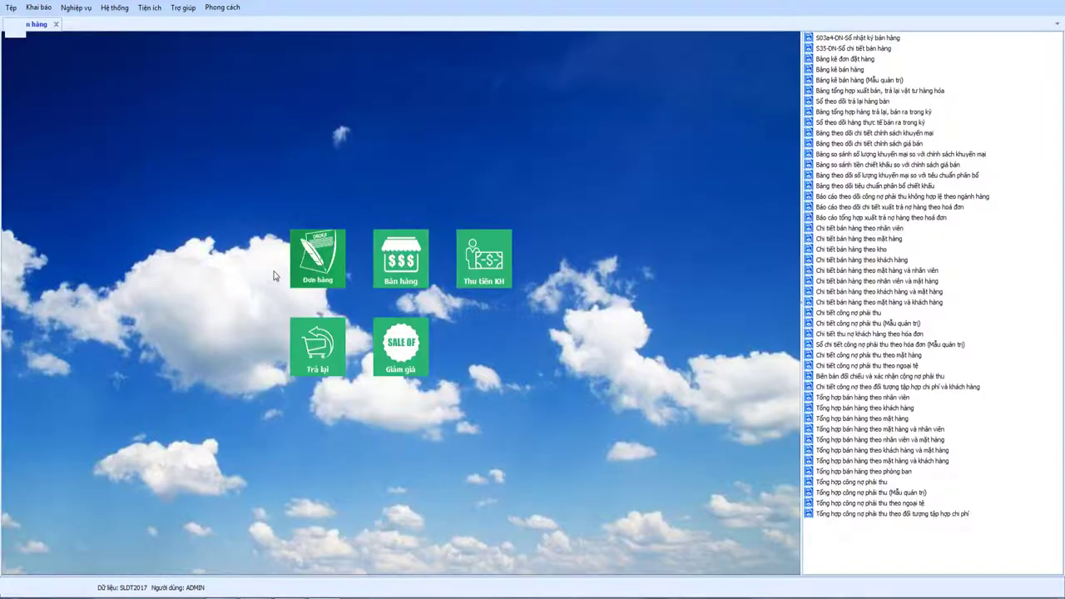
- Create a new sales invoice from the Hóa đơn bán hàng list and mark it as a service invoice
{"action": "left_click", "coordinate": [403, 263]}
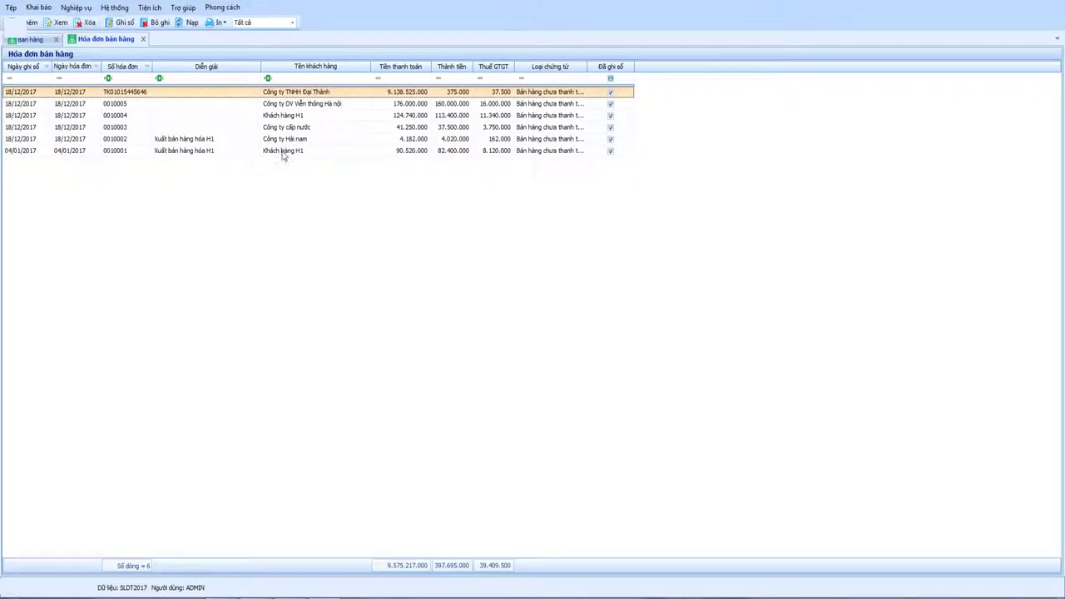
{"action": "right_click", "coordinate": [327, 185]}
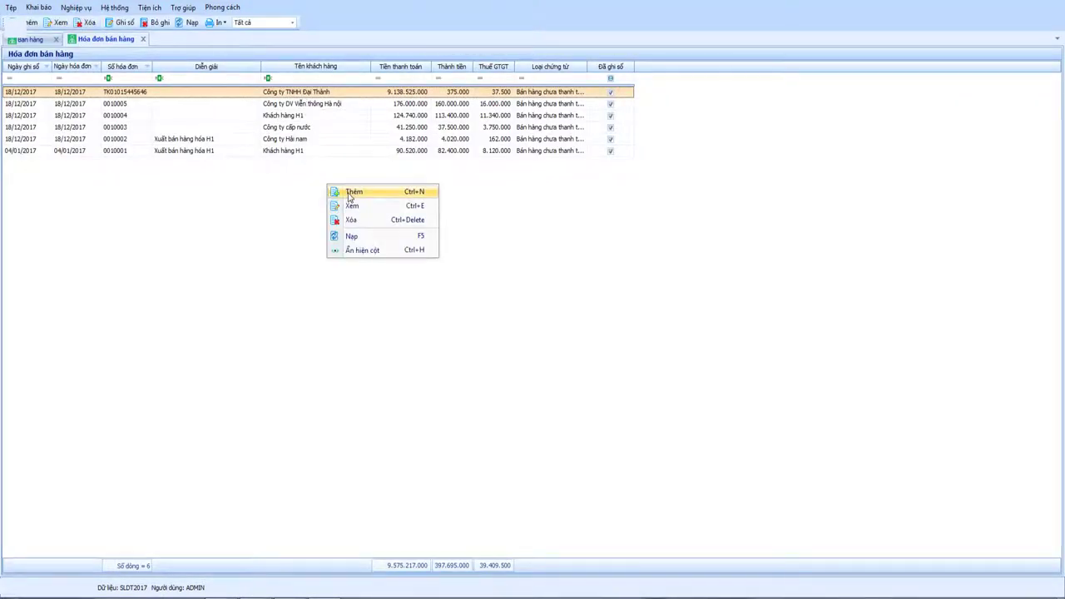
{"action": "left_click", "coordinate": [231, 212]}
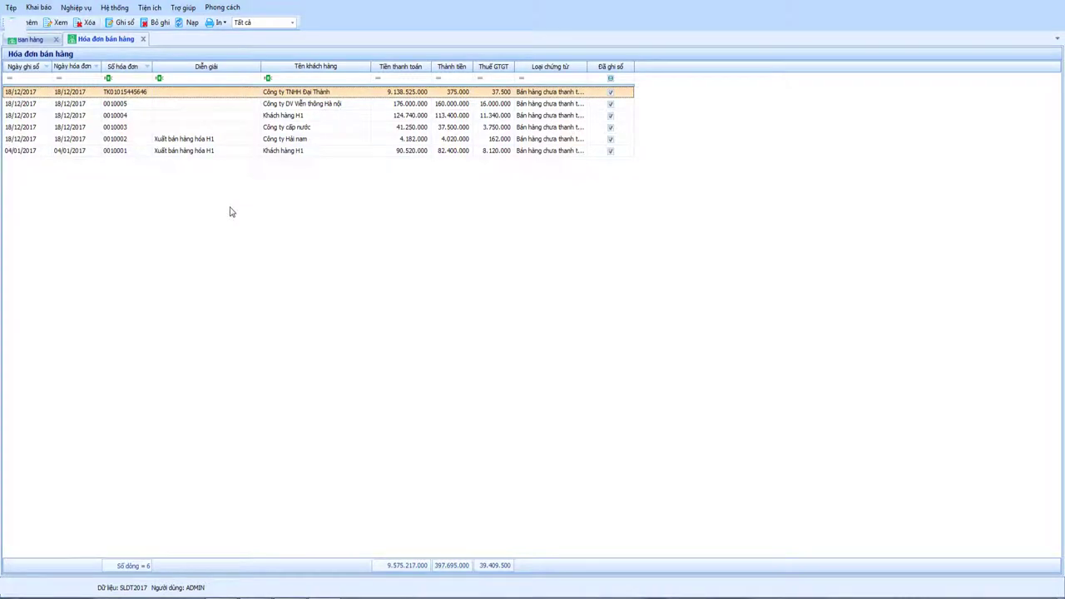
{"action": "double_click", "coordinate": [231, 212]}
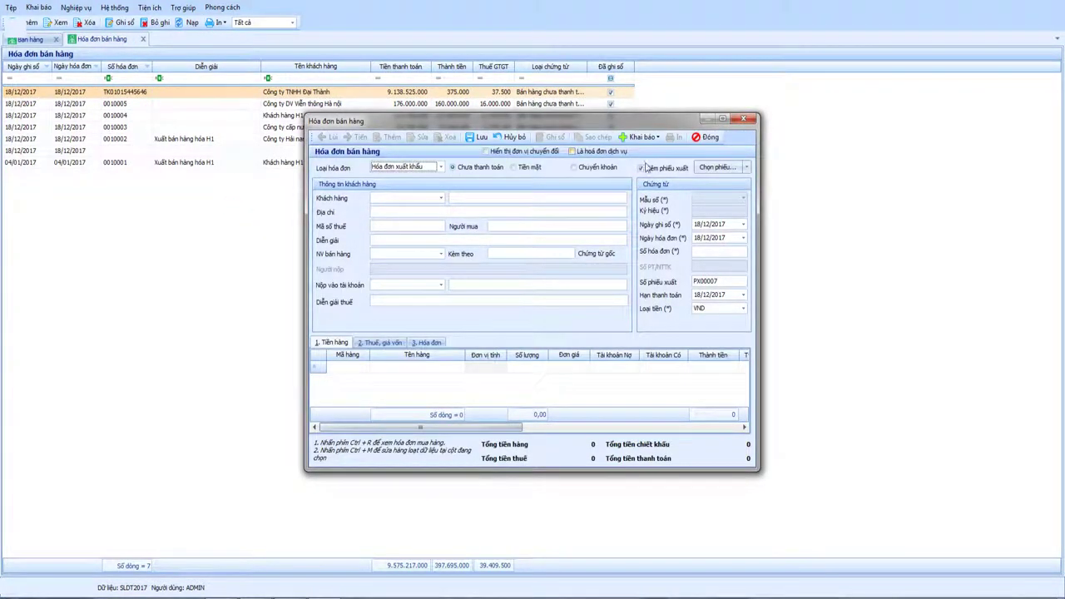
{"action": "left_click", "coordinate": [572, 153]}
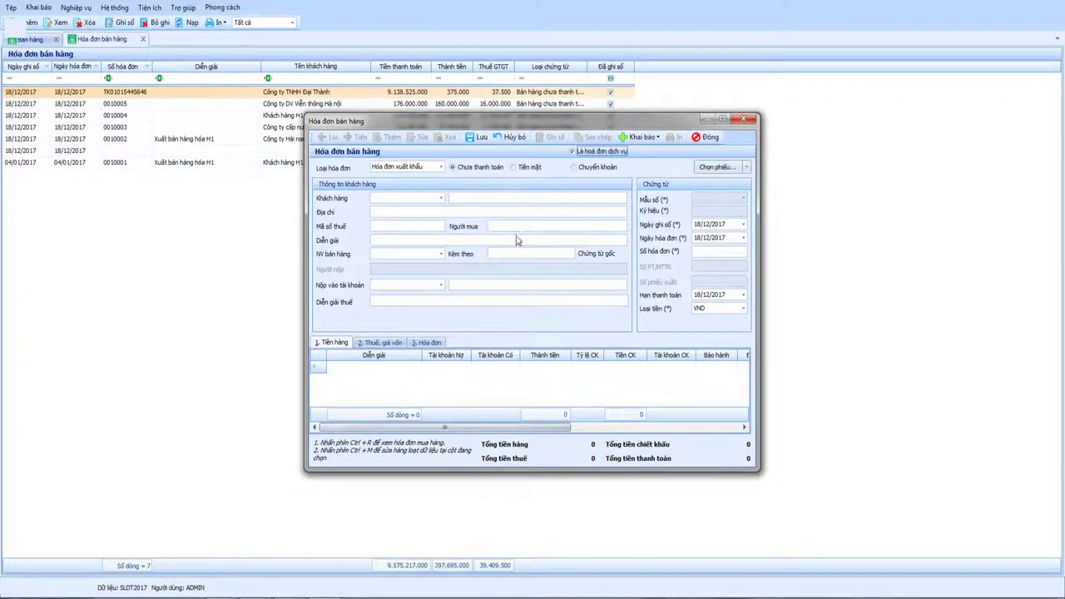
- Set the invoice's customer to Công ty TNHH Đại Thành
{"action": "left_click", "coordinate": [441, 198]}
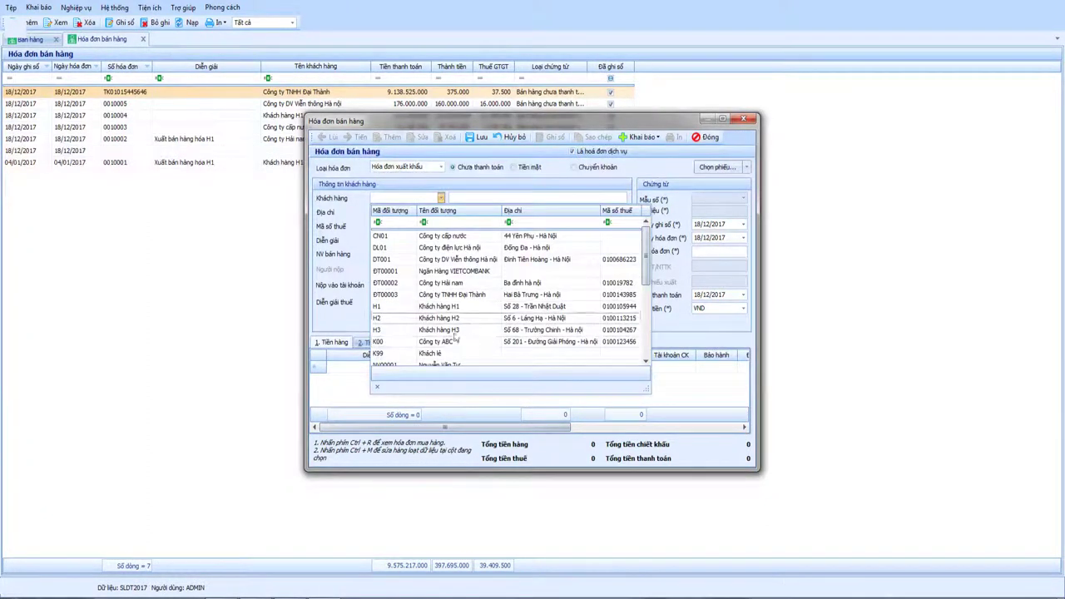
{"action": "left_click", "coordinate": [461, 295]}
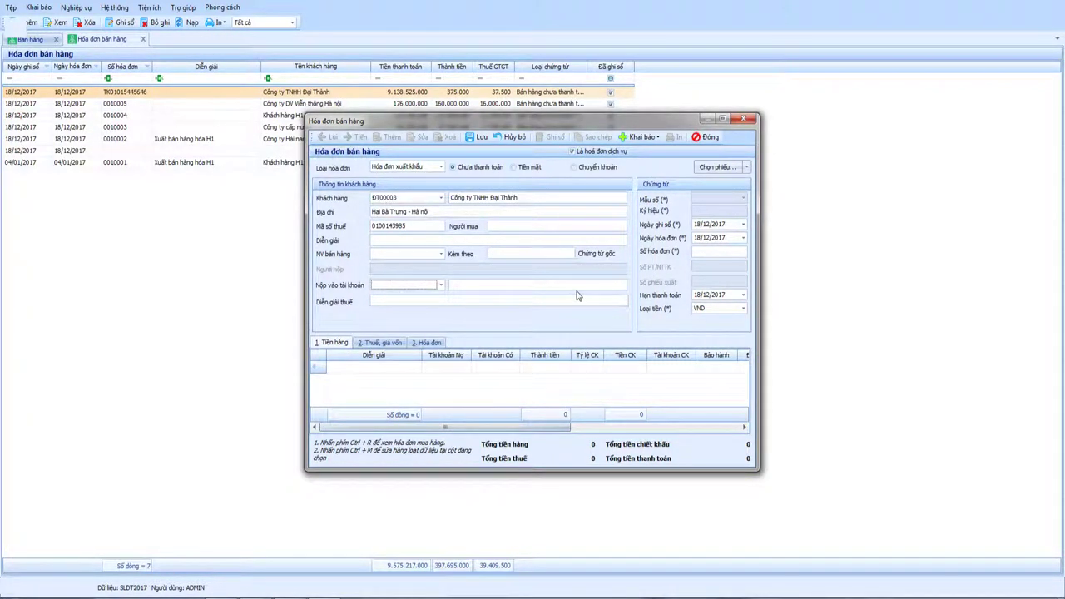
{"action": "key", "text": "Tab"}
{"action": "key", "text": "Tab"}
{"action": "key", "text": "Tab"}
{"action": "key", "text": "Tab"}
{"action": "key", "text": "Tab"}
{"action": "key", "text": "Tab"}
{"action": "key", "text": "Tab"}
{"action": "key", "text": "Tab"}
{"action": "key", "text": "Tab"}
- Add an invoice line described as "Doanh thu công trình 01" with credit account 5113 for service revenue
{"action": "left_click", "coordinate": [376, 371]}
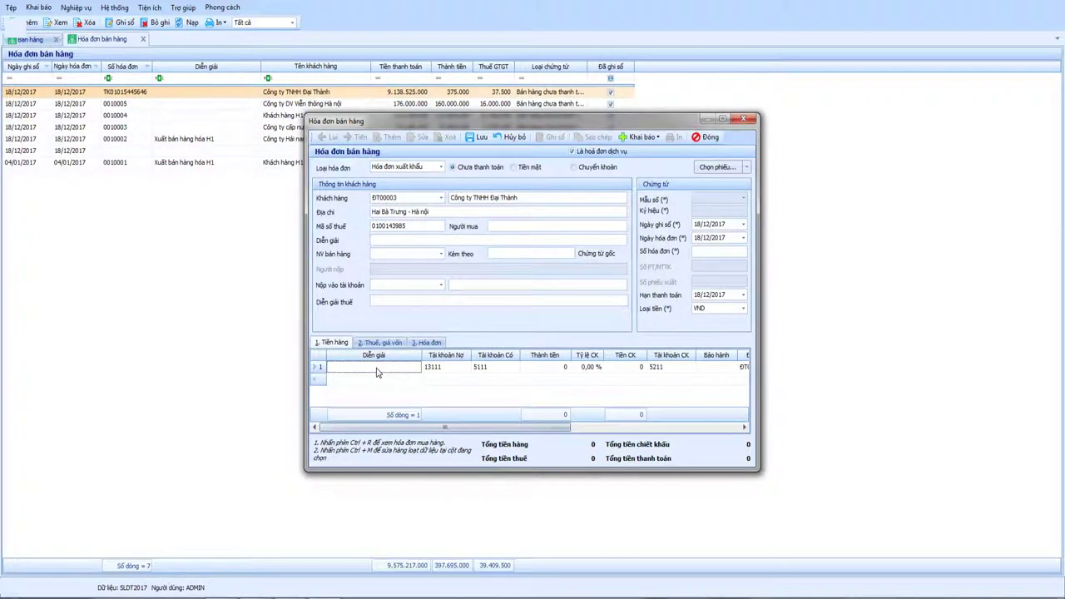
{"action": "type", "text": "h thu công trình 01"}
{"action": "left_click", "coordinate": [484, 367]}
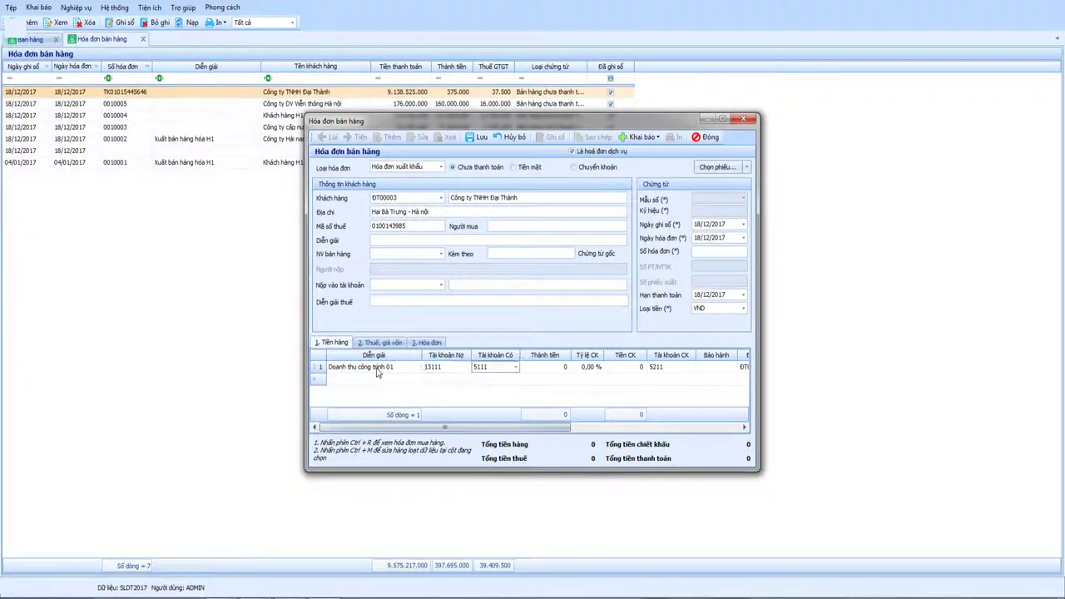
{"action": "left_click", "coordinate": [516, 367]}
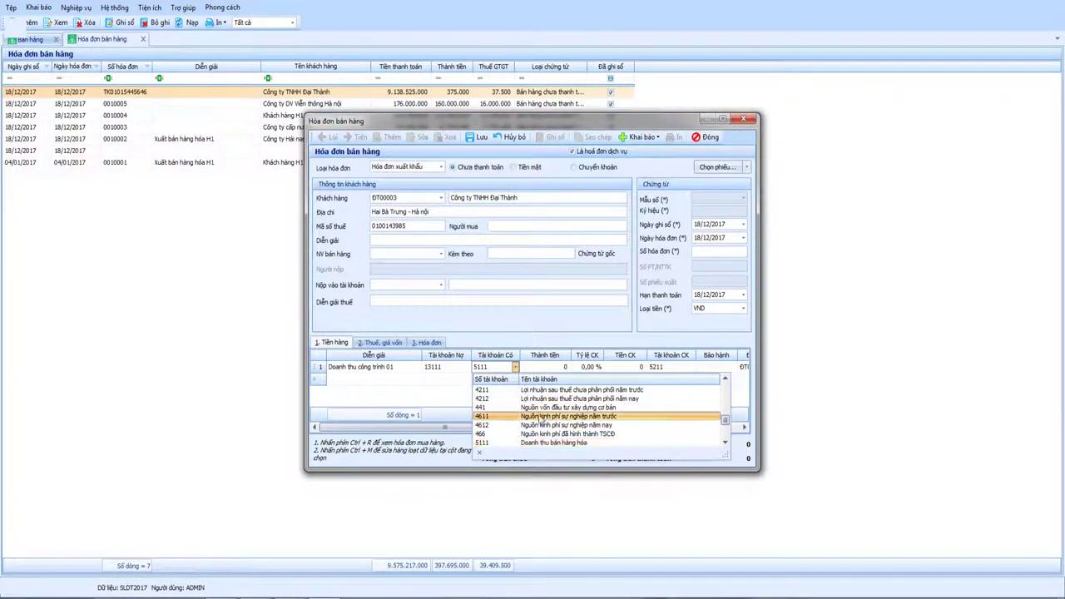
{"action": "scroll", "coordinate": [507, 401], "scroll_direction": "down", "scroll_amount": 3}
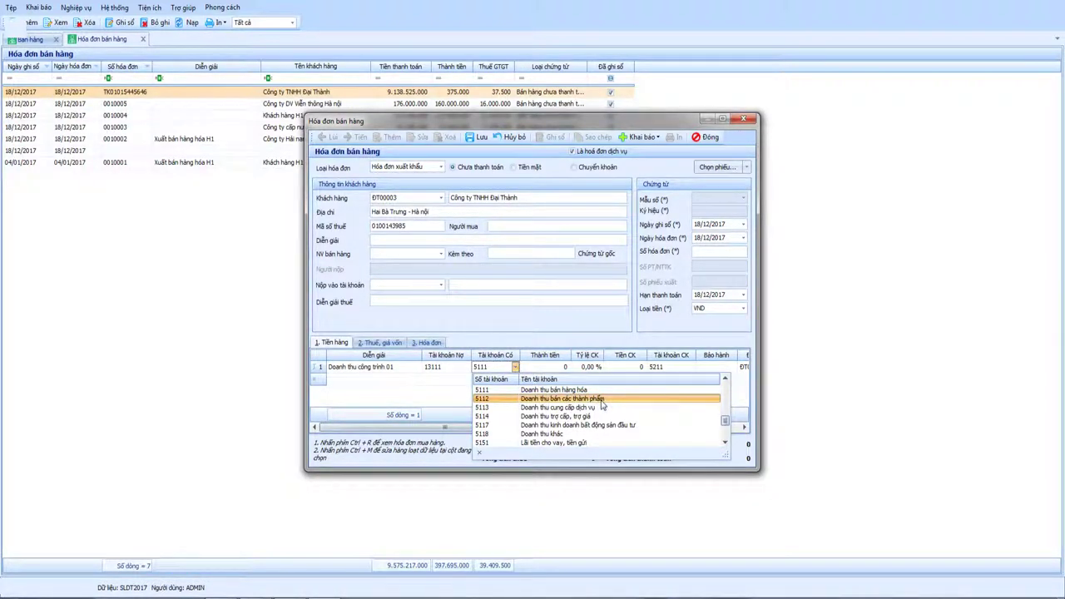
{"action": "left_click", "coordinate": [562, 408]}
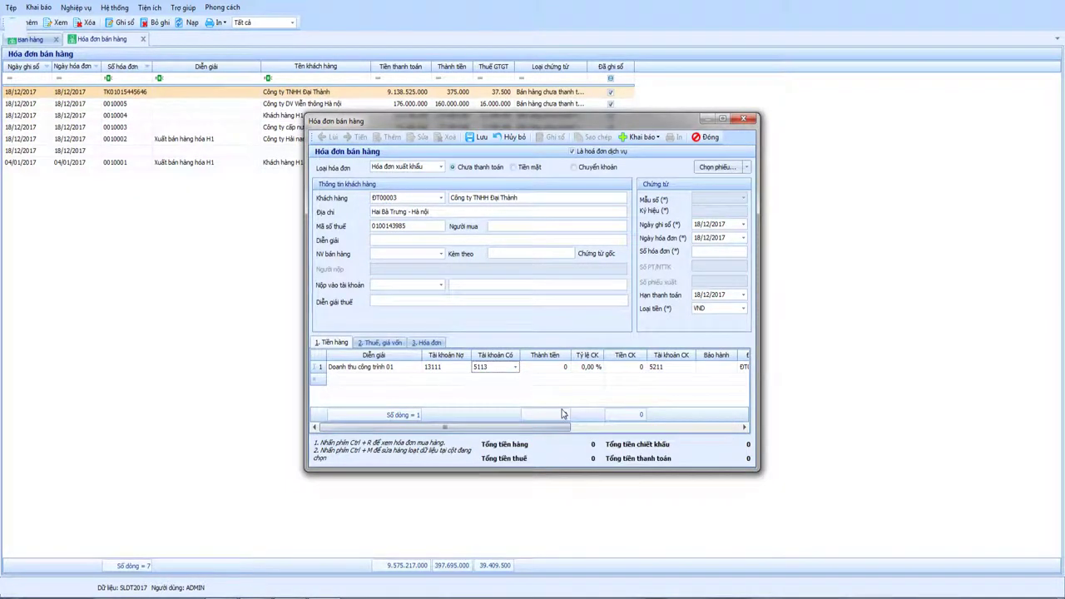
- Set the line's amount to 1.500.000.000 and assign it to cost object CT01 (Công trình 01)
{"action": "type", "text": "150000000"}
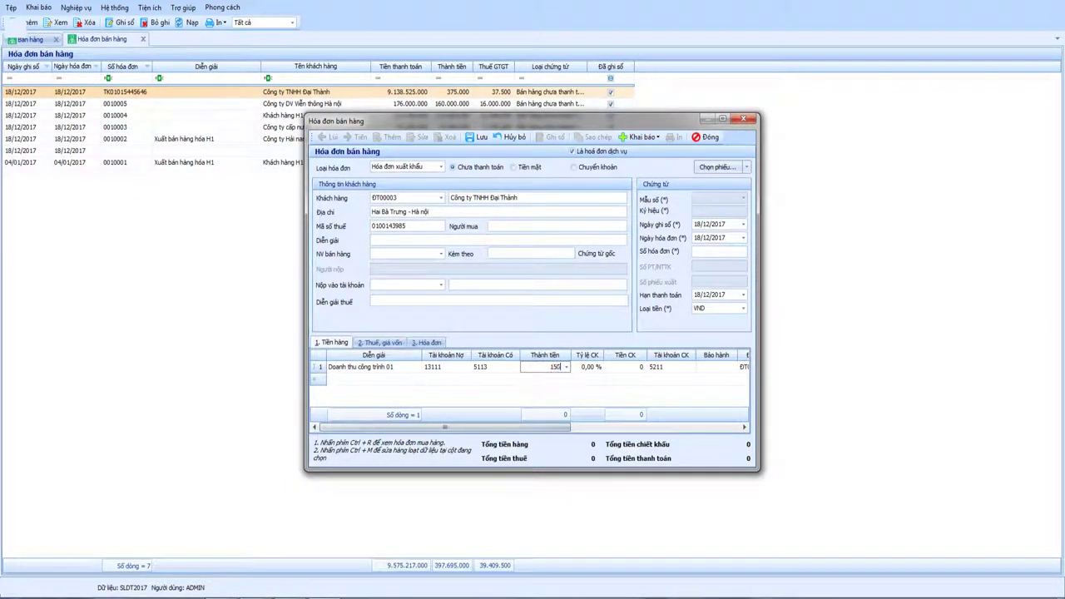
{"action": "key", "text": "Tab"}
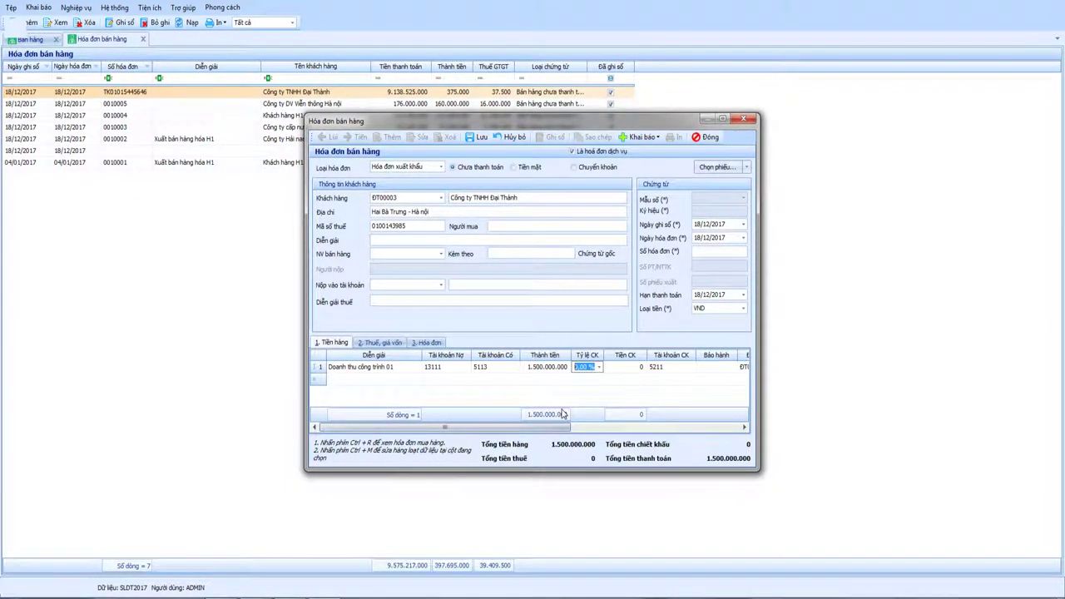
{"action": "key", "text": "Tab"}
{"action": "key", "text": "Tab"}
{"action": "key", "text": "Tab"}
{"action": "key", "text": "Tab"}
{"action": "key", "text": "Tab"}
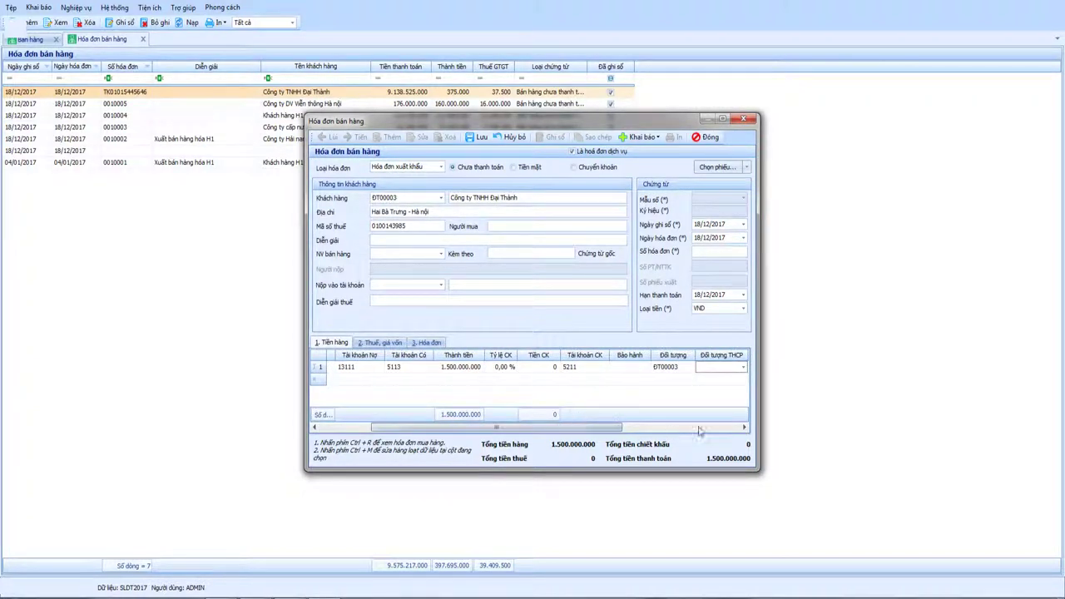
{"action": "left_click_drag", "start_coordinate": [590, 429], "coordinate": [693, 429]}
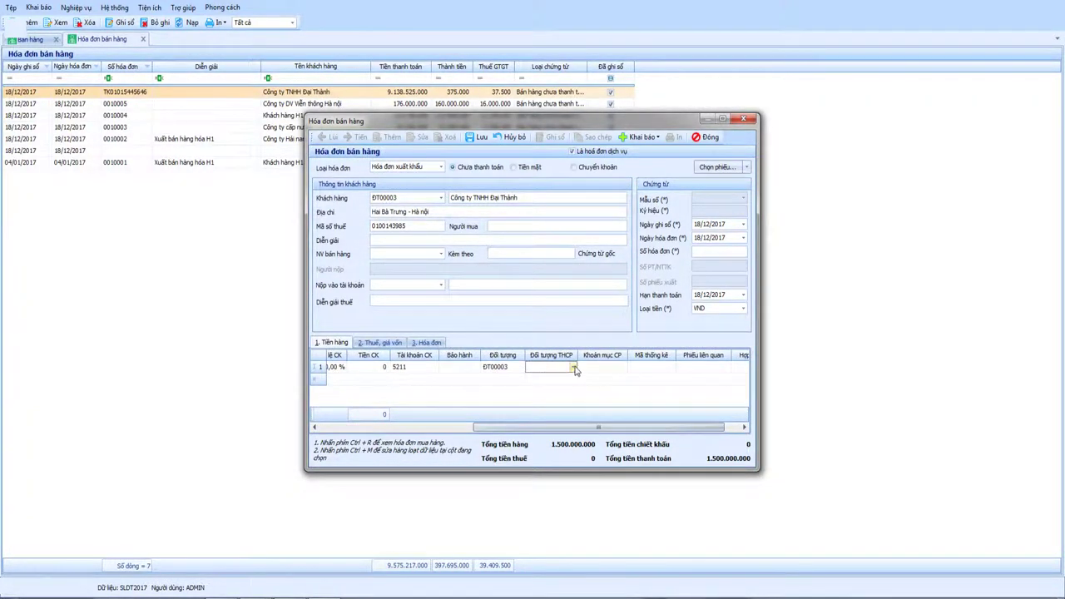
{"action": "left_click", "coordinate": [574, 367]}
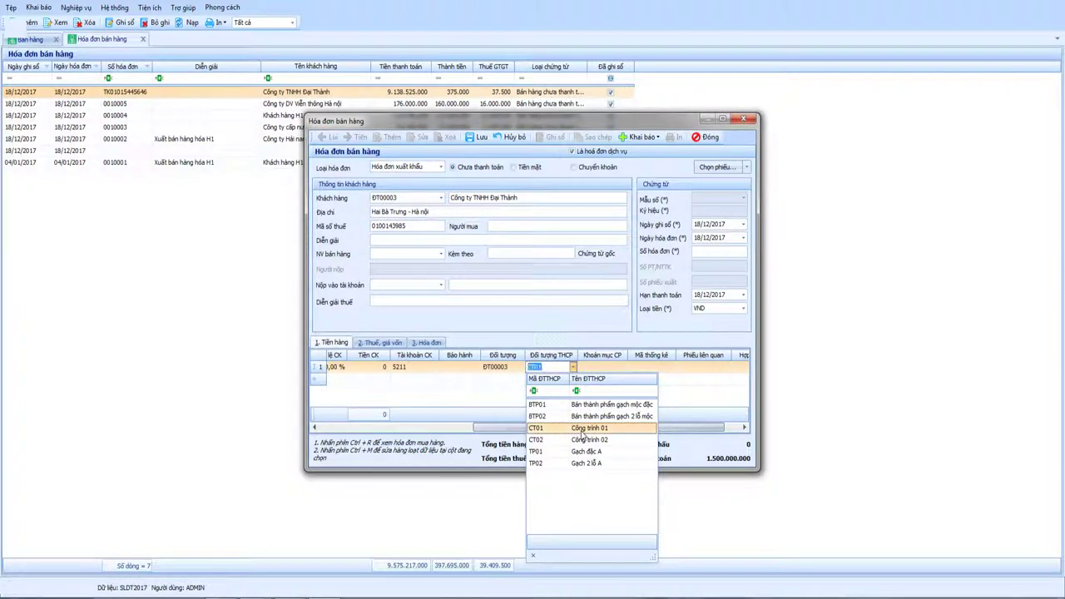
{"action": "left_click", "coordinate": [582, 428]}
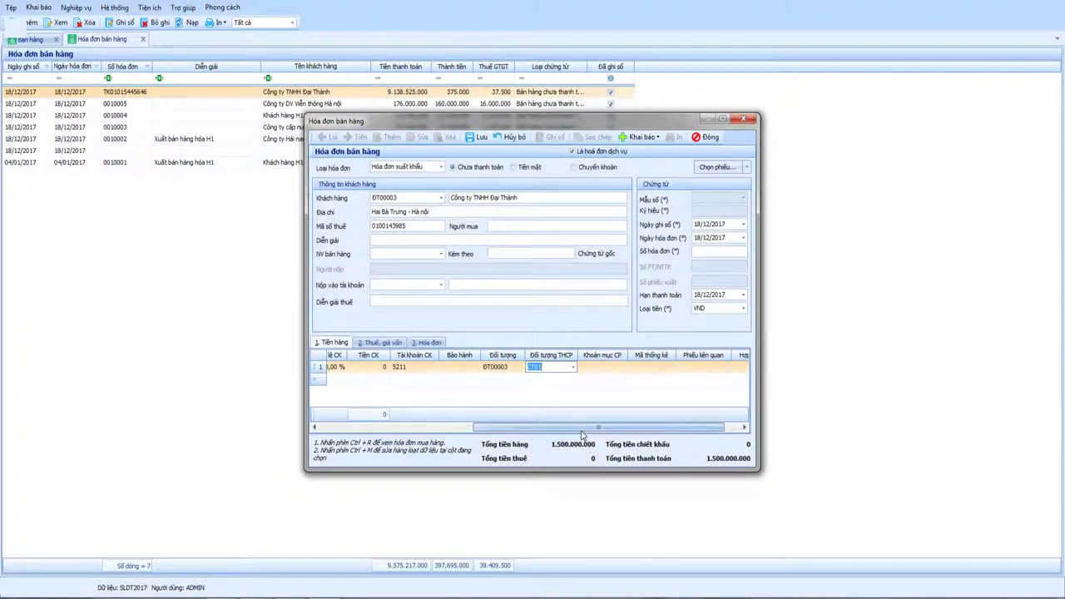
- Set the tax rate of the Công trình 01 revenue line to 10%
{"action": "left_click", "coordinate": [380, 343]}
{"action": "left_click", "coordinate": [423, 367]}
{"action": "left_click", "coordinate": [533, 367]}
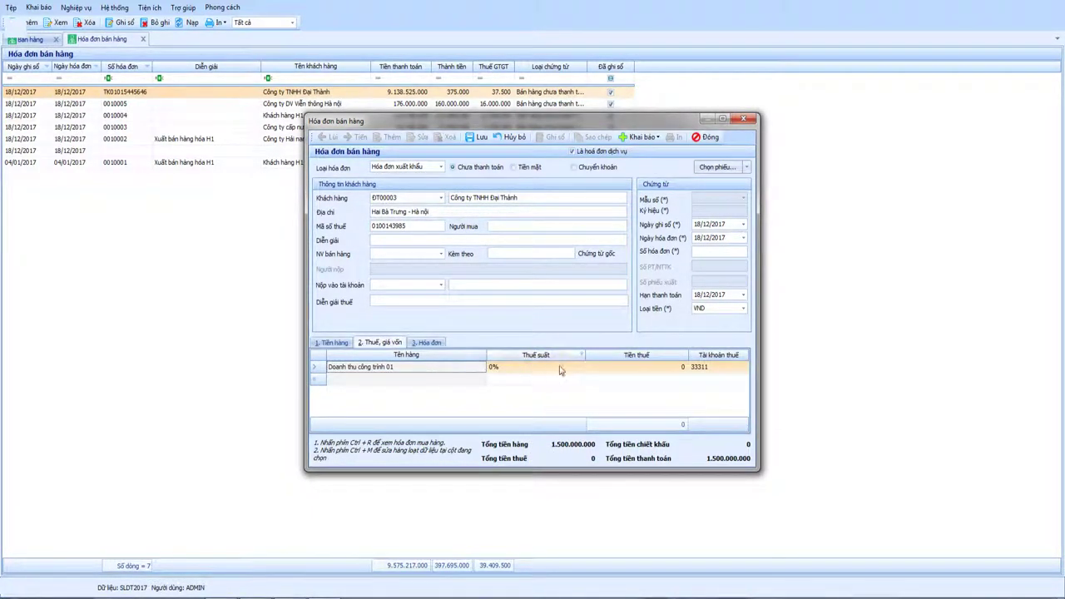
{"action": "left_click", "coordinate": [571, 370]}
{"action": "left_click", "coordinate": [541, 396]}
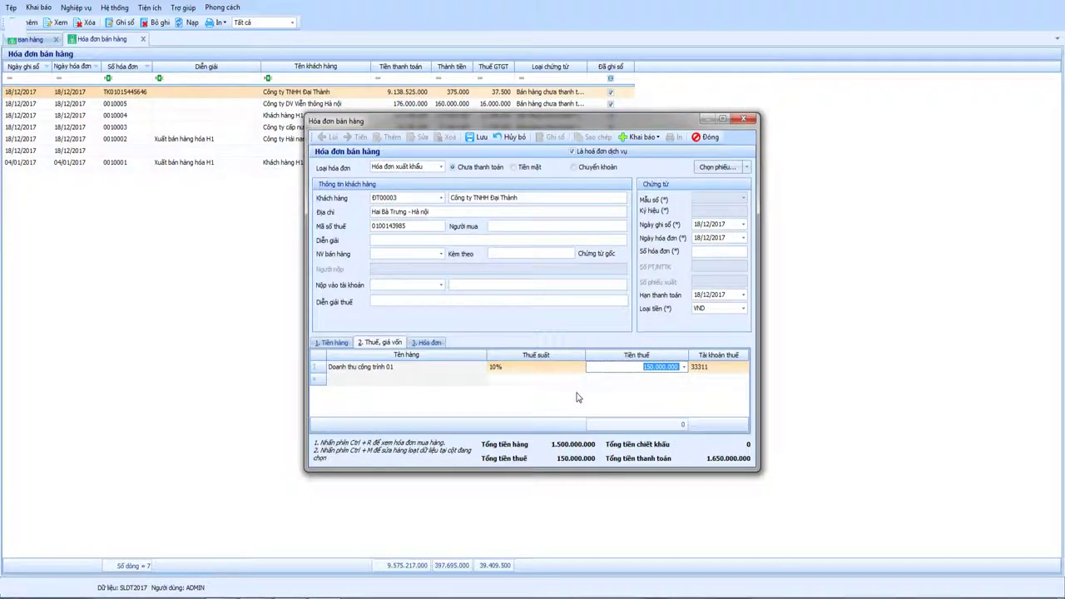
- Review the revenue line's accounts, amount and cost object, along with its tax details
{"action": "left_click", "coordinate": [333, 342]}
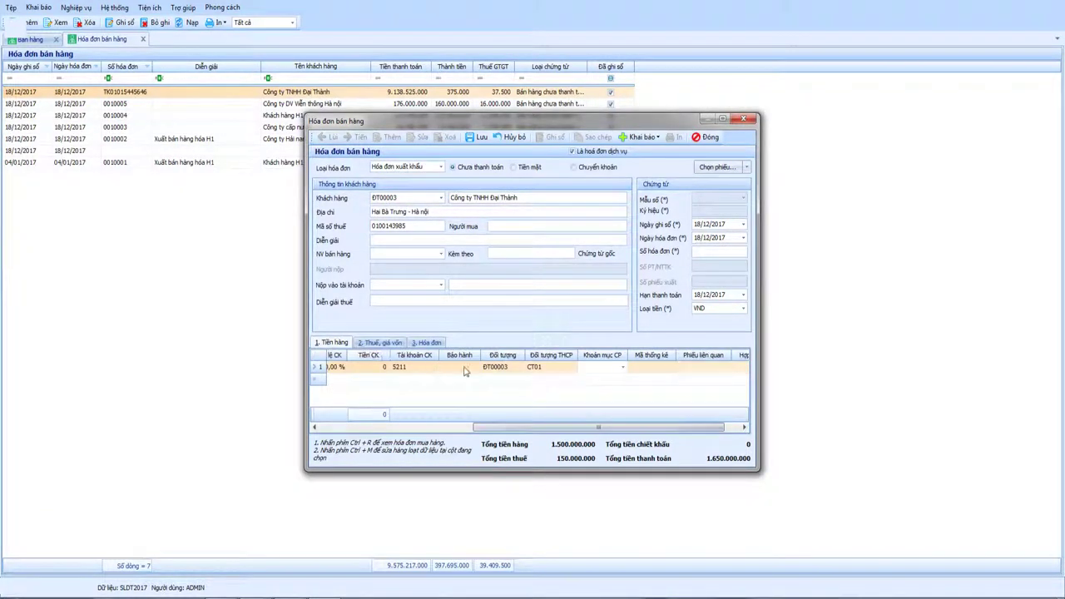
{"action": "left_click_drag", "start_coordinate": [553, 430], "coordinate": [391, 433]}
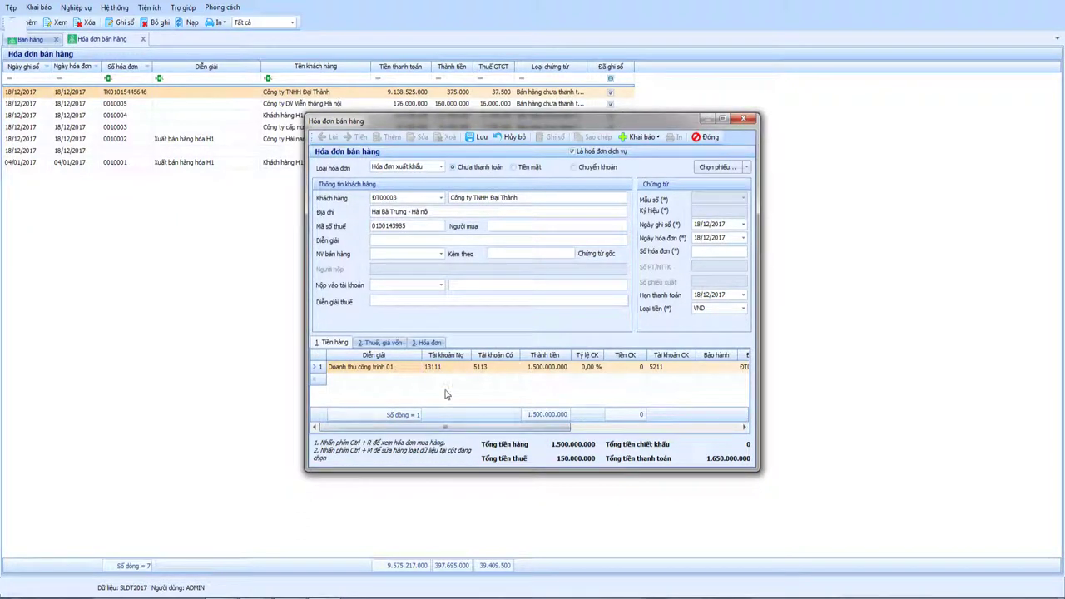
{"action": "left_click_drag", "start_coordinate": [448, 430], "coordinate": [583, 431]}
{"action": "left_click", "coordinate": [383, 342]}
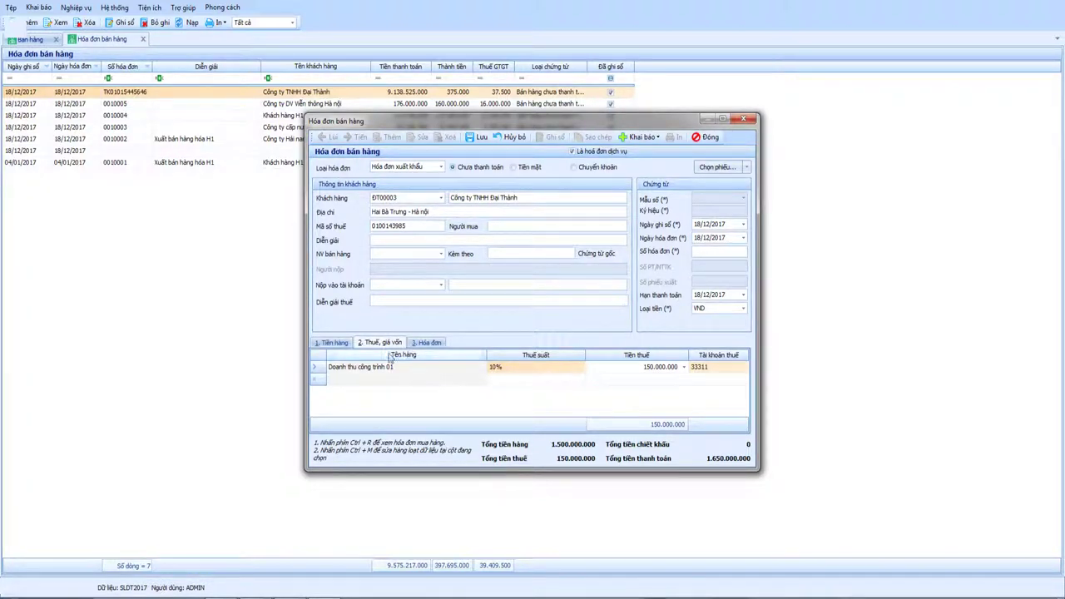
{"action": "left_click", "coordinate": [336, 342]}
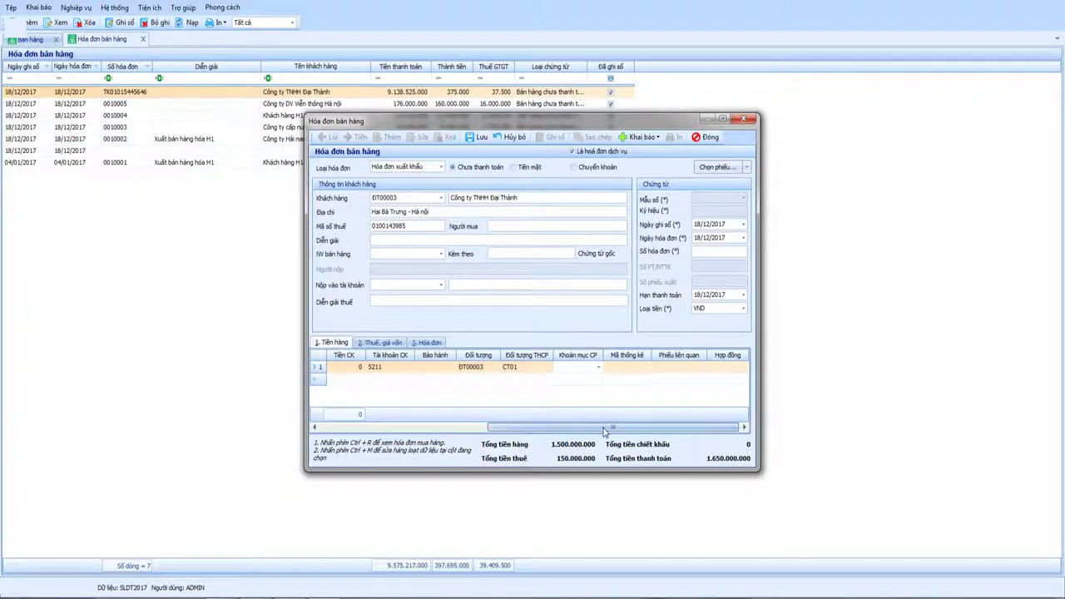
{"action": "left_click_drag", "start_coordinate": [390, 428], "coordinate": [558, 428]}
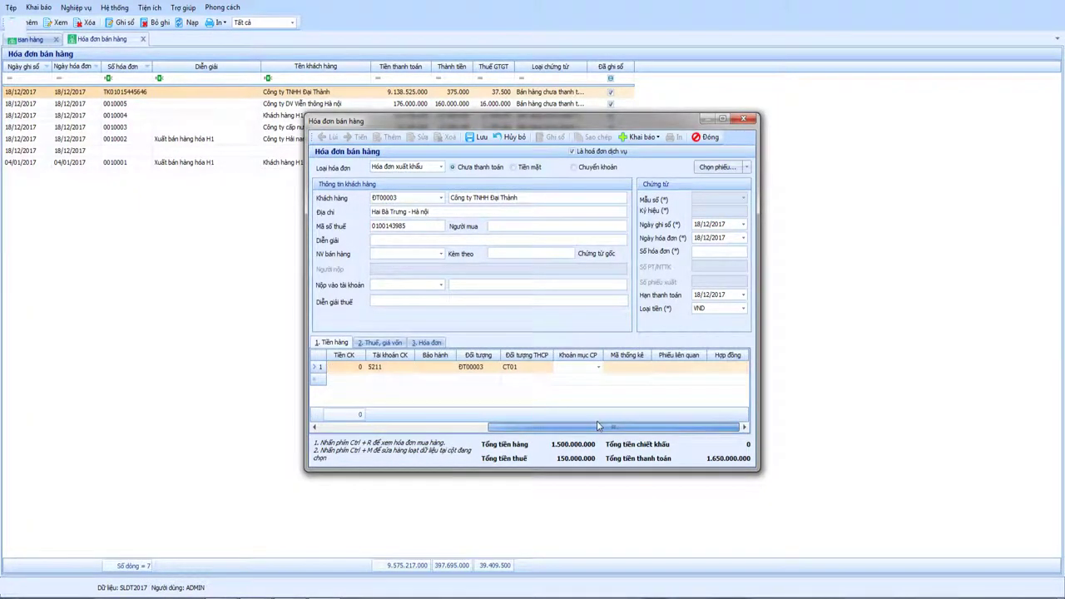
- Change the service invoice's type to Hóa đơn GTGT, check its revenue and tax lines, and save it
{"action": "left_click", "coordinate": [478, 138]}
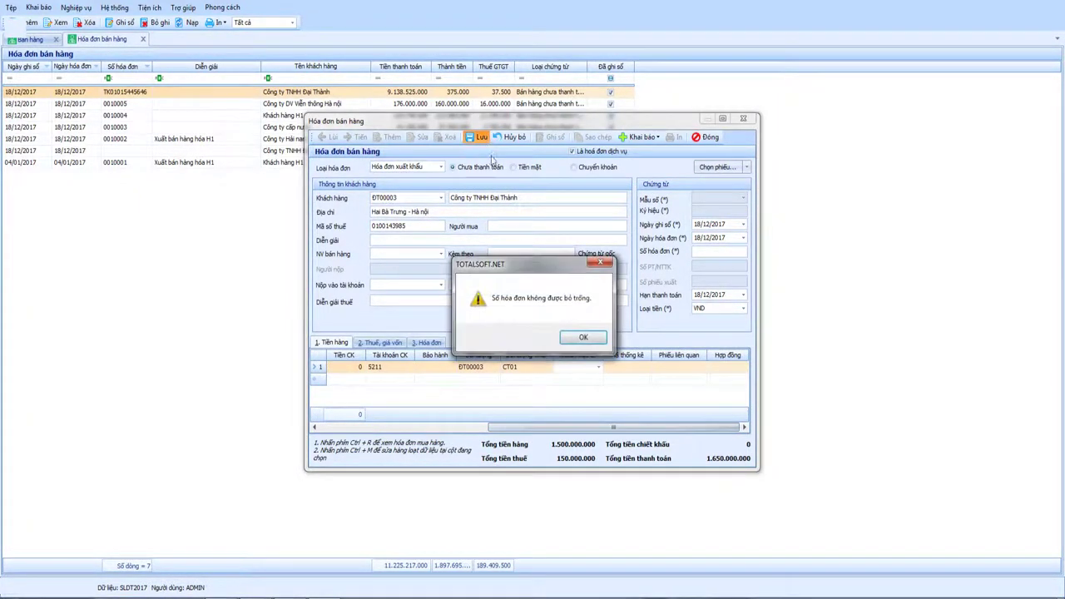
{"action": "left_click", "coordinate": [582, 339]}
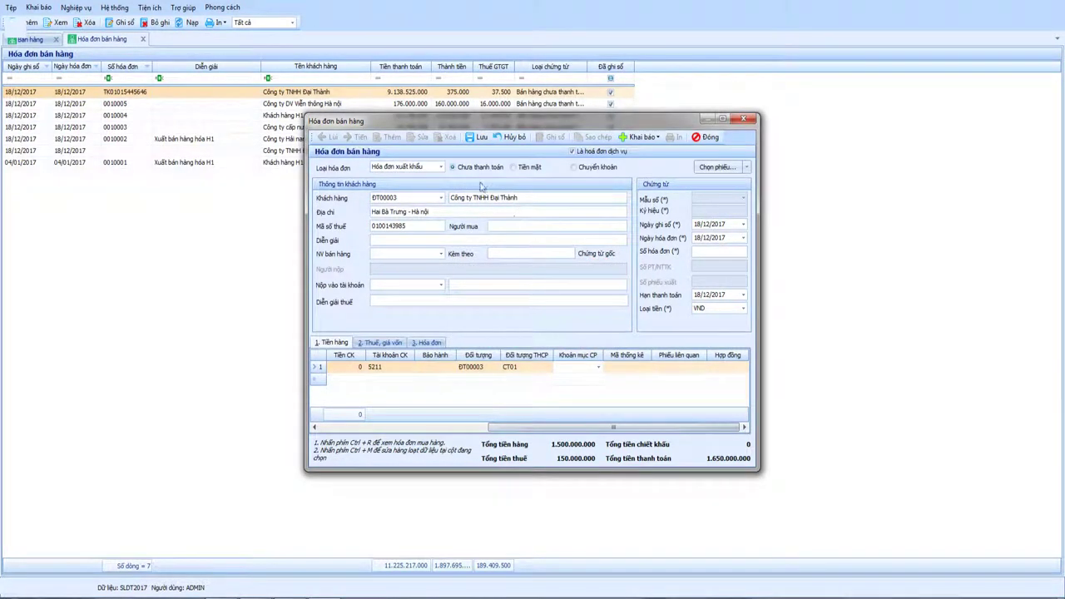
{"action": "left_click", "coordinate": [441, 167]}
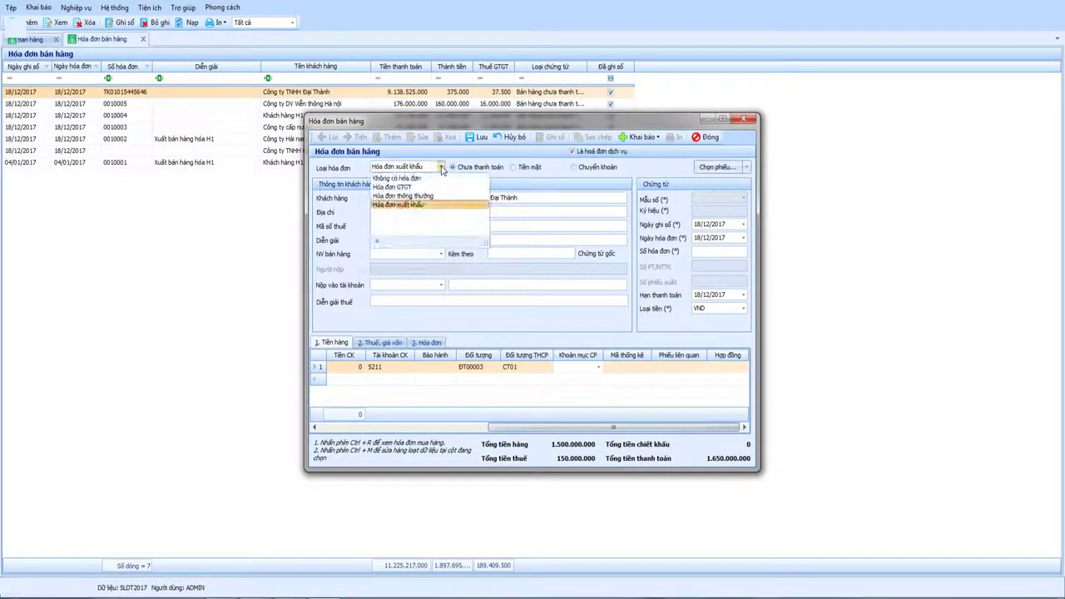
{"action": "left_click", "coordinate": [424, 188]}
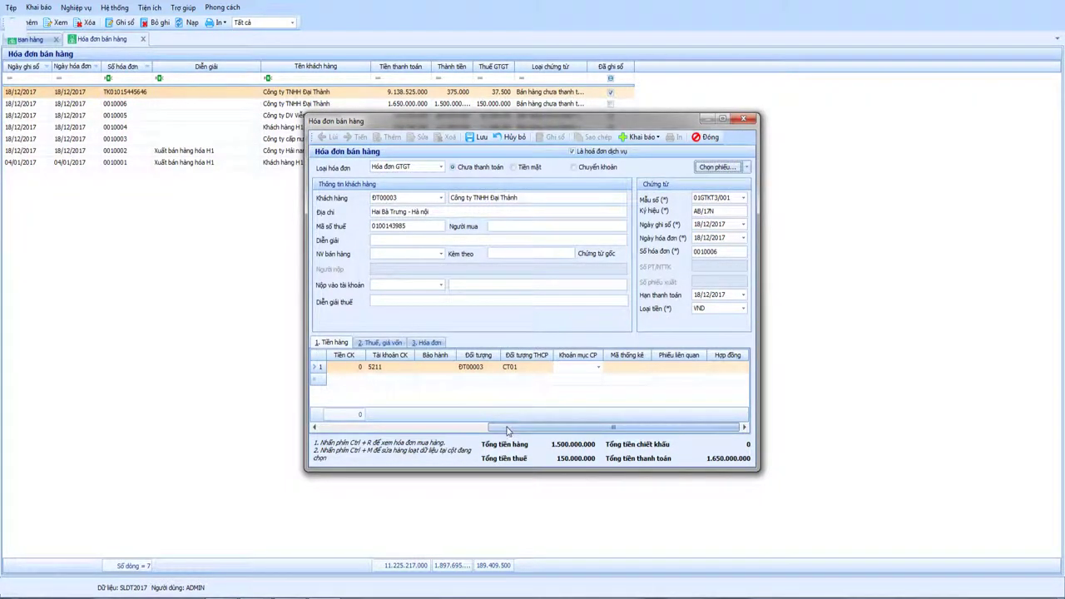
{"action": "left_click_drag", "start_coordinate": [510, 427], "coordinate": [336, 439]}
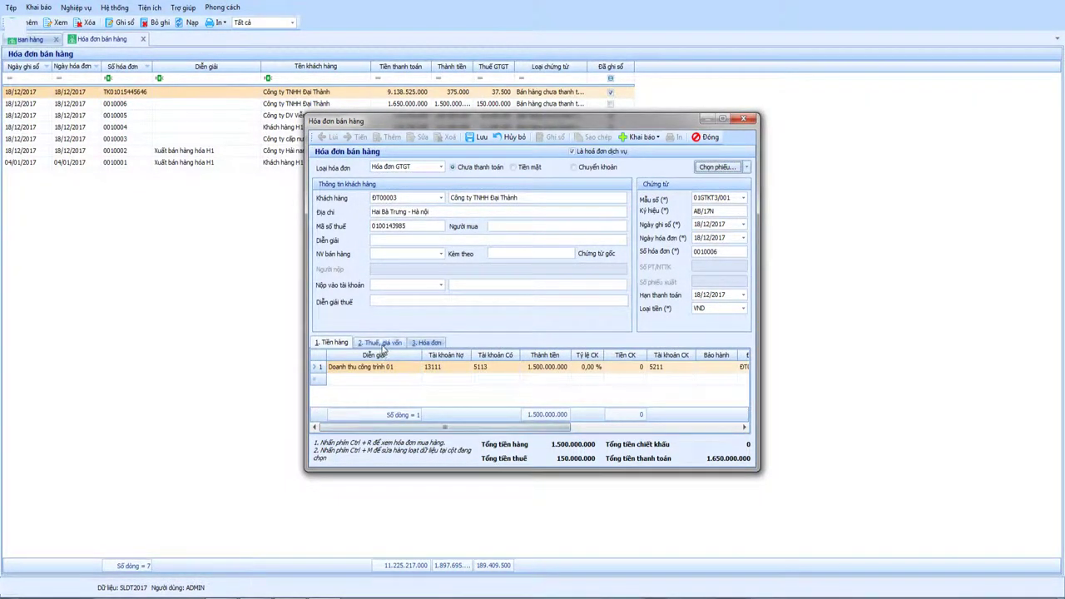
{"action": "left_click", "coordinate": [381, 342]}
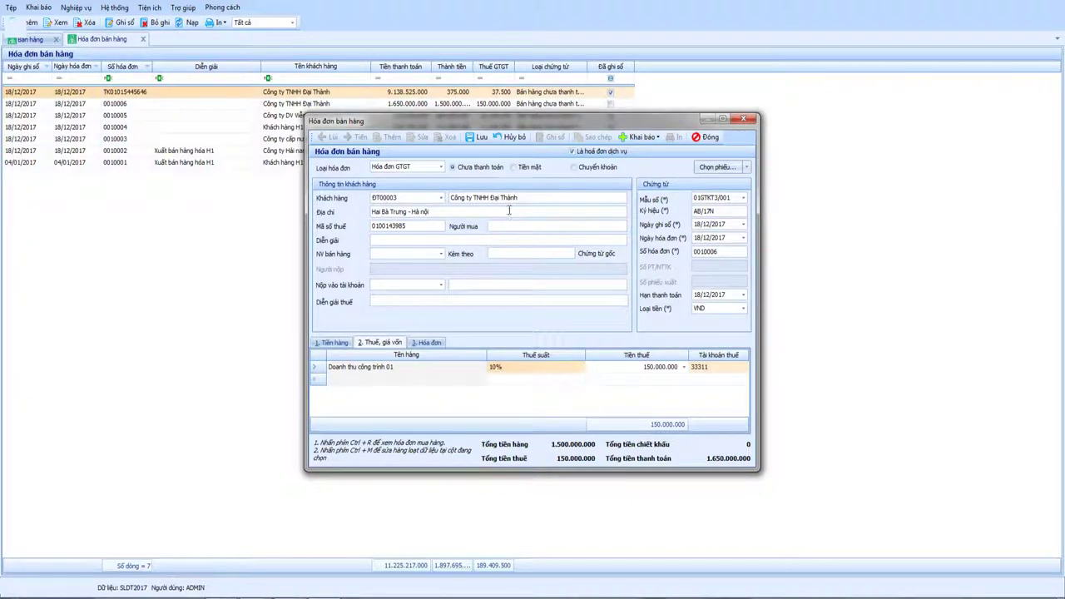
{"action": "left_click", "coordinate": [482, 138]}
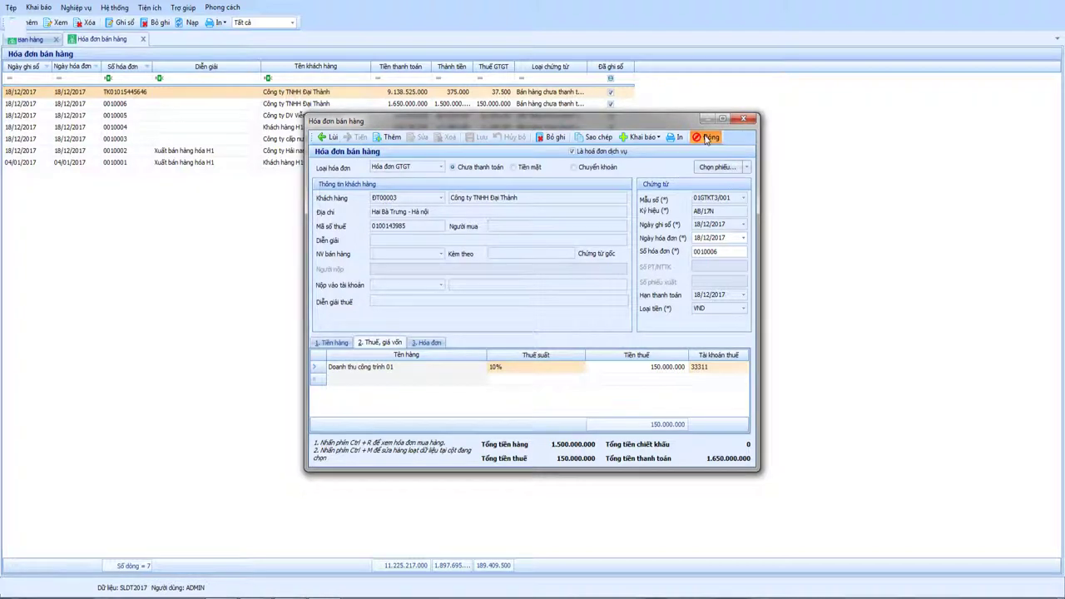
- Check the saved invoice's revenue line and close the invoice and sales views to return to the main screen
{"action": "left_click", "coordinate": [335, 343]}
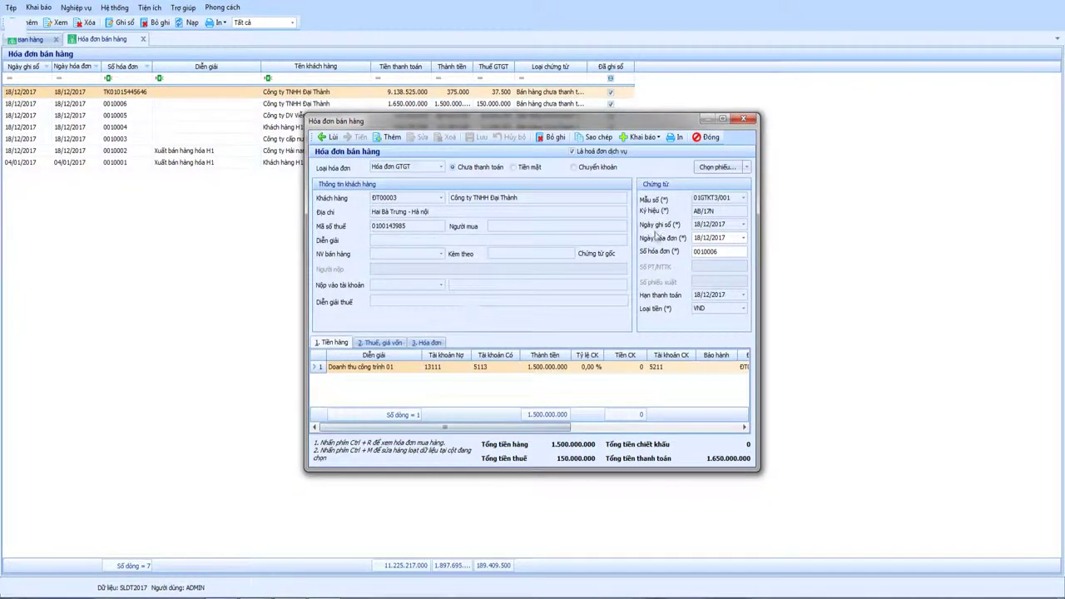
{"action": "left_click", "coordinate": [707, 136]}
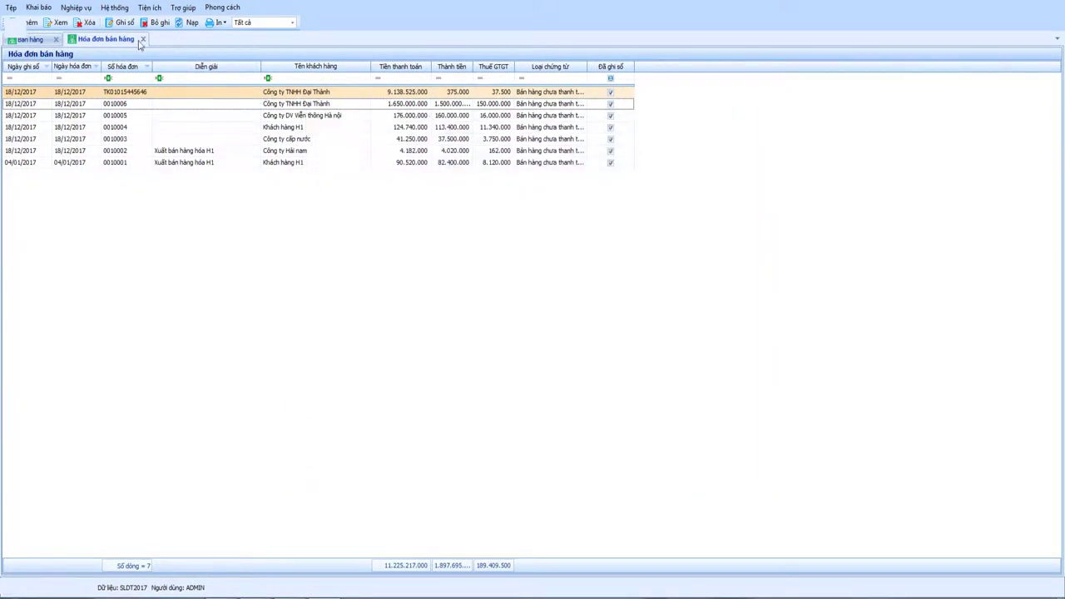
{"action": "left_click", "coordinate": [142, 39]}
{"action": "left_click", "coordinate": [57, 25]}
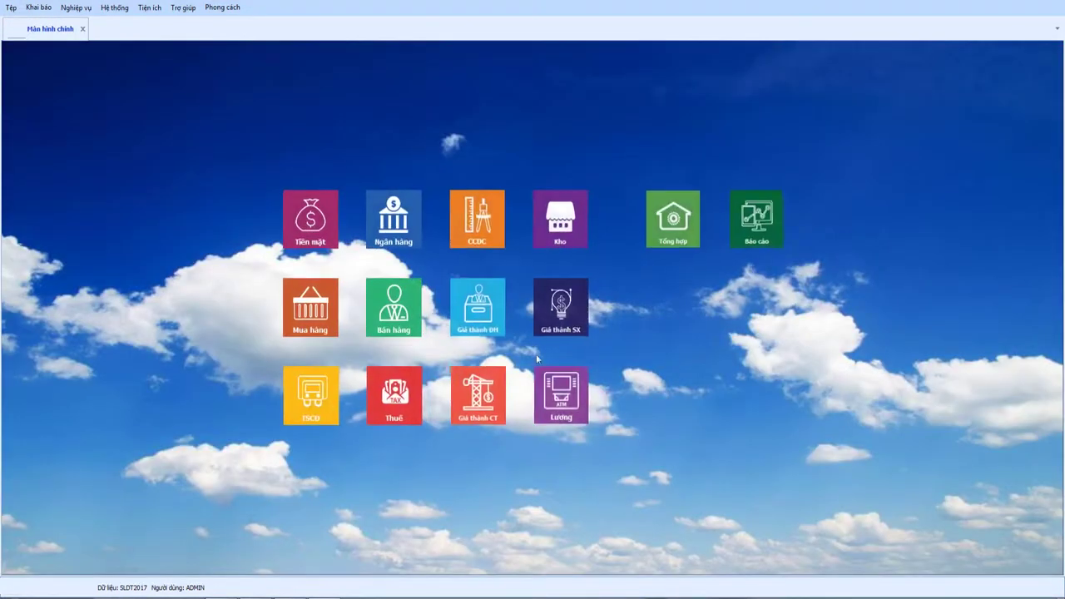
- View the Bảng phân tích giá thành công trình report for Tháng 12 2017, account 154, with all cost objects selected
{"action": "left_click", "coordinate": [570, 321]}
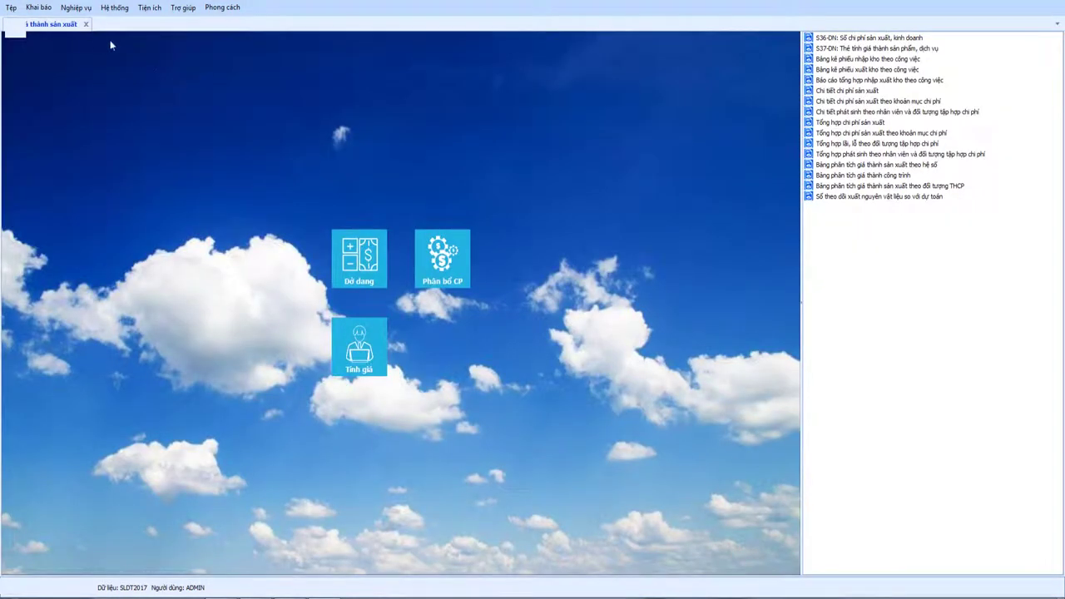
{"action": "left_click", "coordinate": [85, 24]}
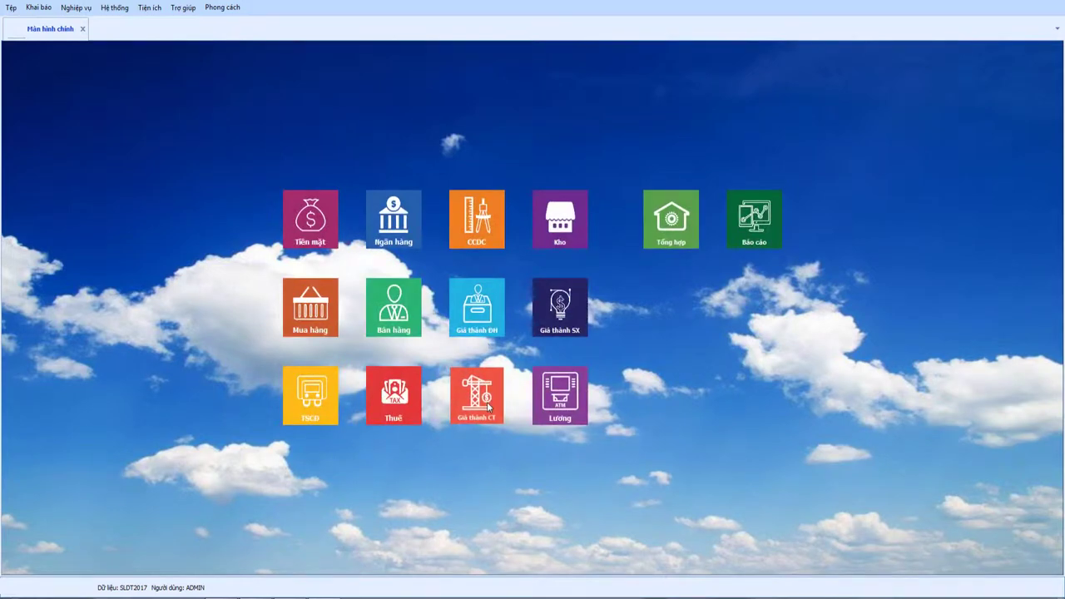
{"action": "left_click", "coordinate": [487, 405]}
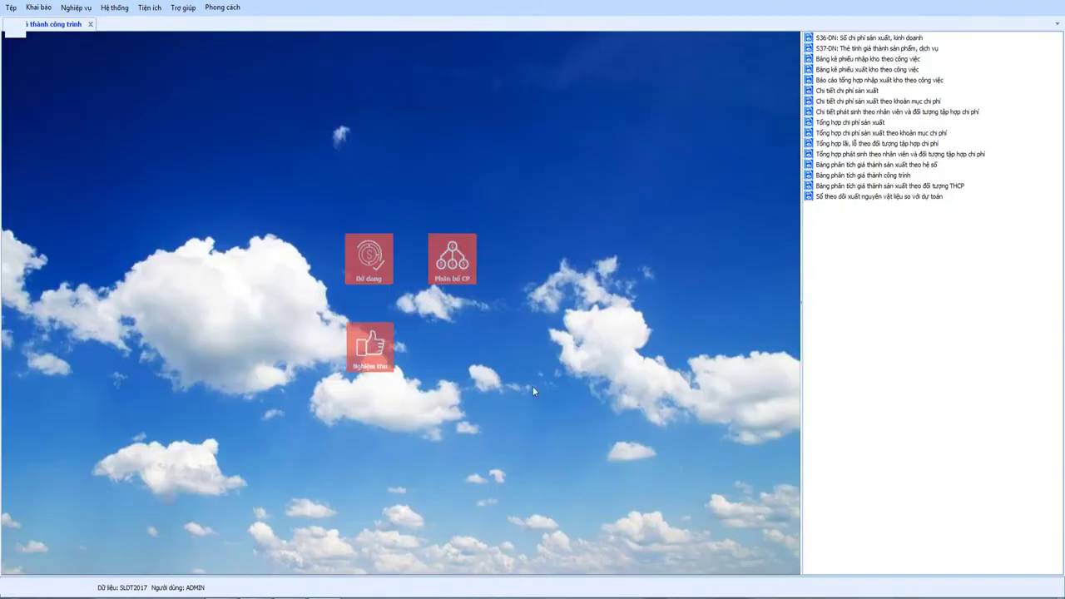
{"action": "left_click", "coordinate": [877, 180]}
{"action": "left_click", "coordinate": [411, 381]}
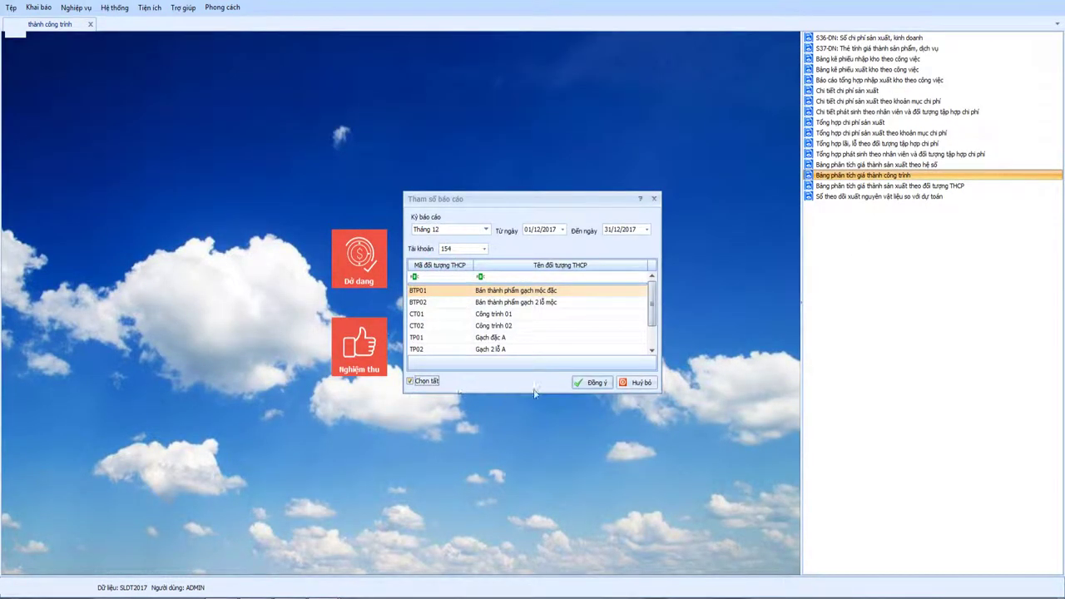
{"action": "left_click", "coordinate": [593, 382]}
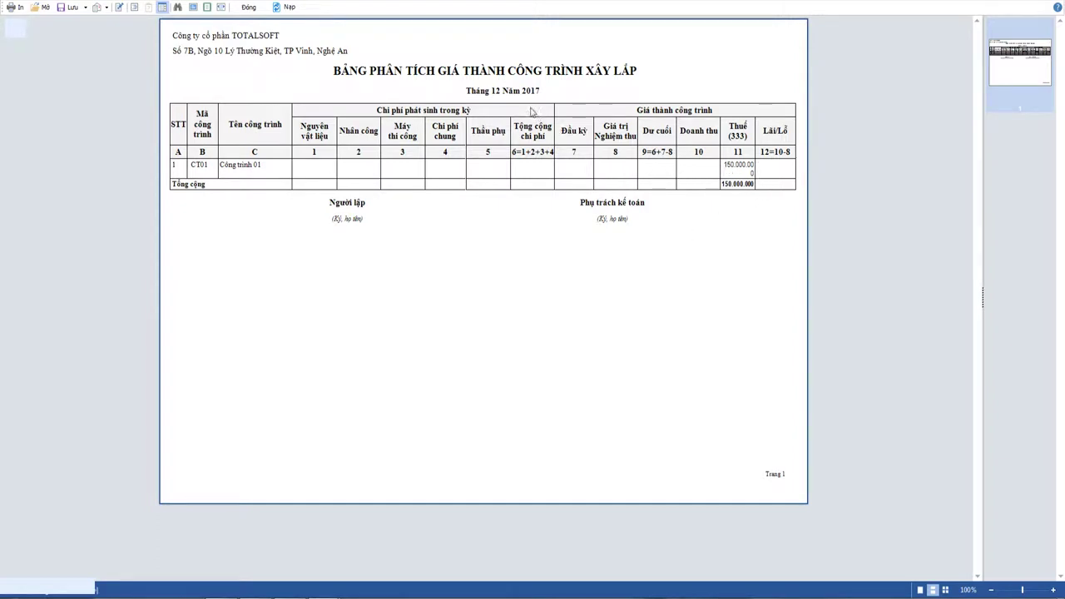
{"action": "left_click", "coordinate": [248, 8]}
- Create a new Kết chuyển lãi lỗ voucher in the Tổng hợp module
{"action": "left_click", "coordinate": [76, 7]}
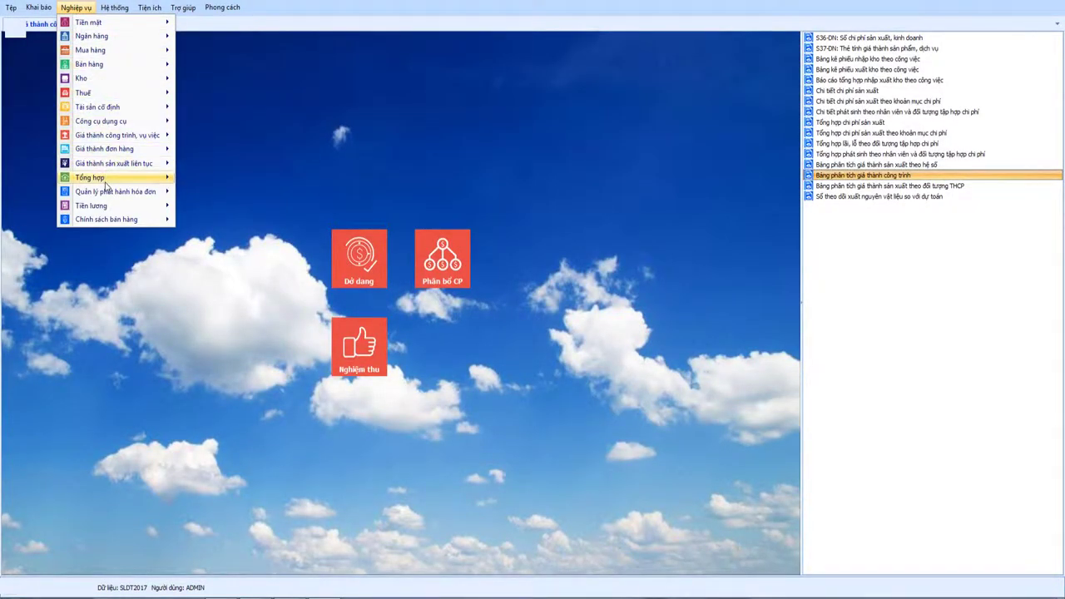
{"action": "mouse_move", "coordinate": [106, 181]}
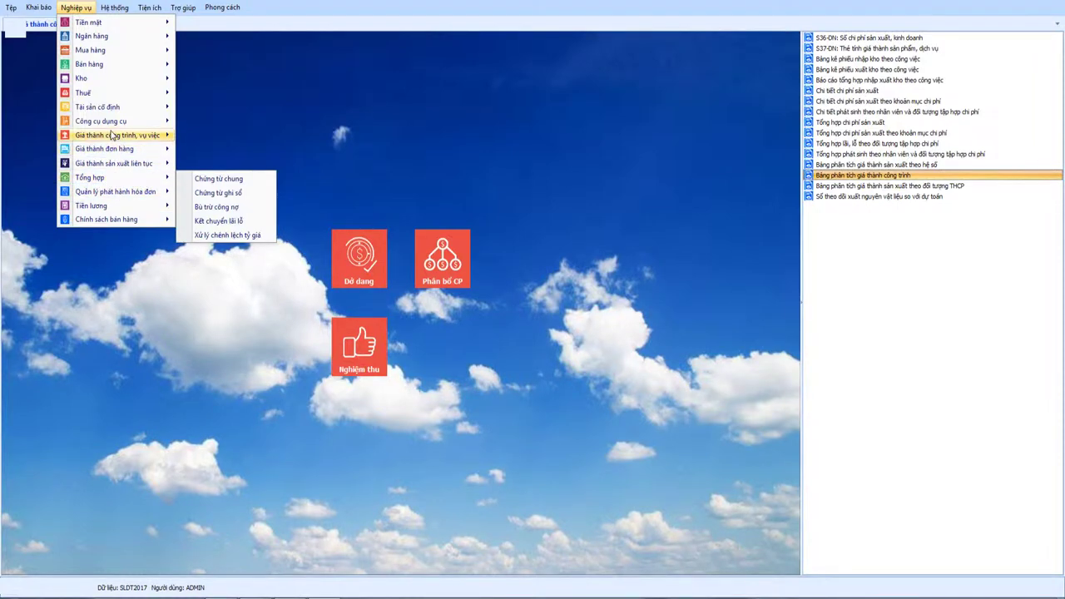
{"action": "mouse_move", "coordinate": [177, 138]}
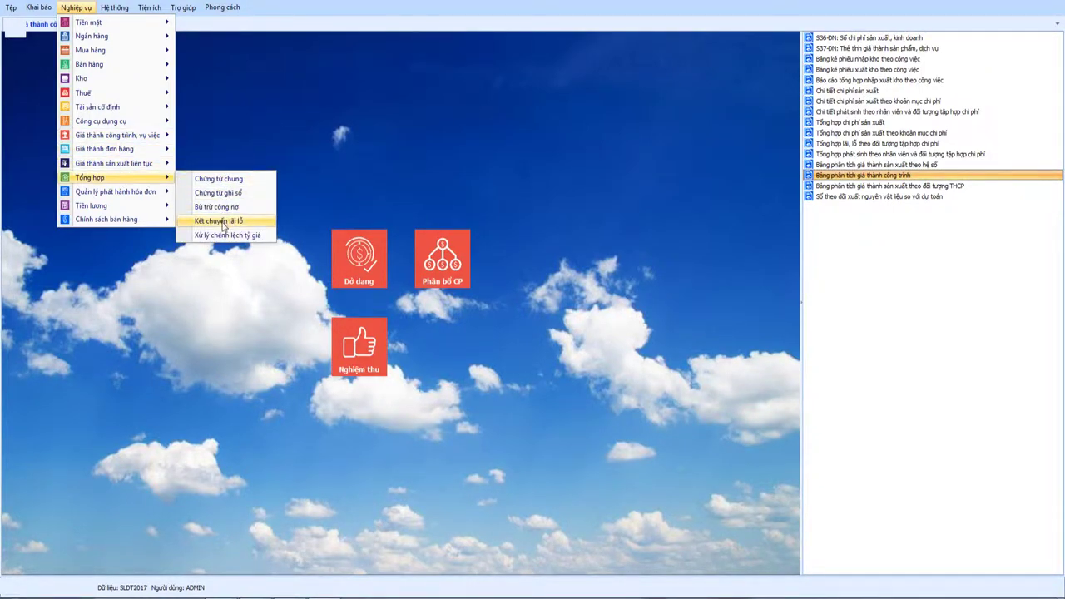
{"action": "left_click", "coordinate": [221, 223]}
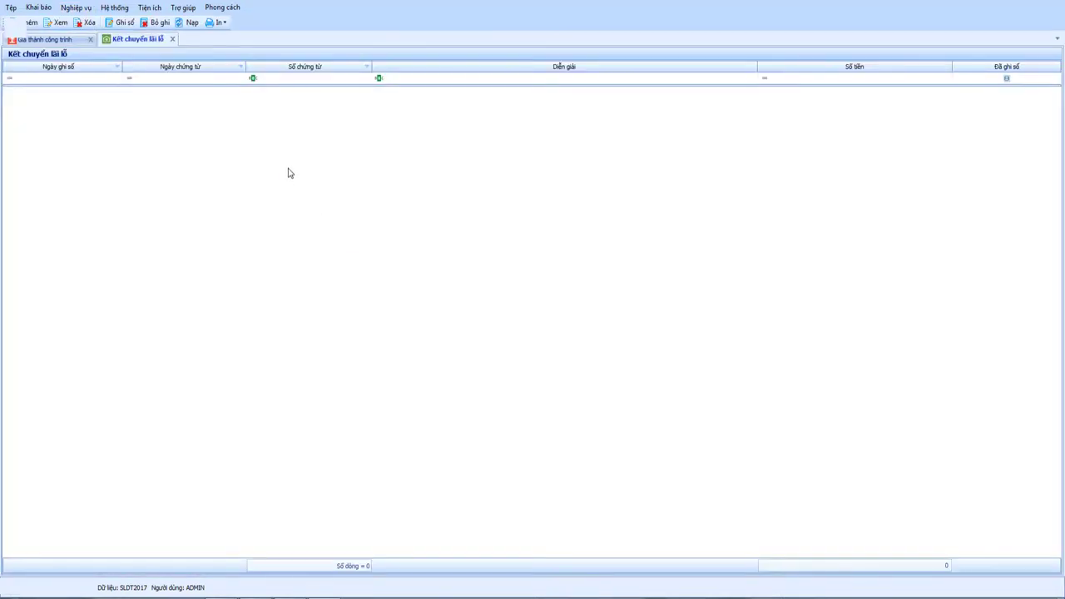
{"action": "right_click", "coordinate": [289, 173]}
{"action": "left_click", "coordinate": [314, 176]}
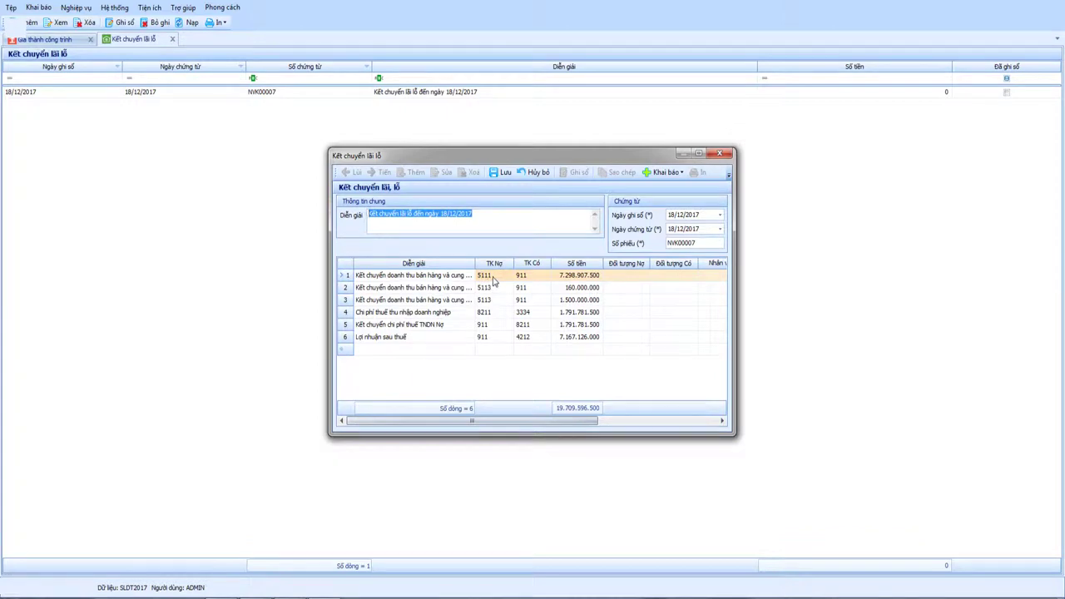
- Check the cost object assigned to the third revenue transfer line of the Kết chuyển lãi lỗ voucher
{"action": "left_click_drag", "start_coordinate": [478, 422], "coordinate": [566, 425]}
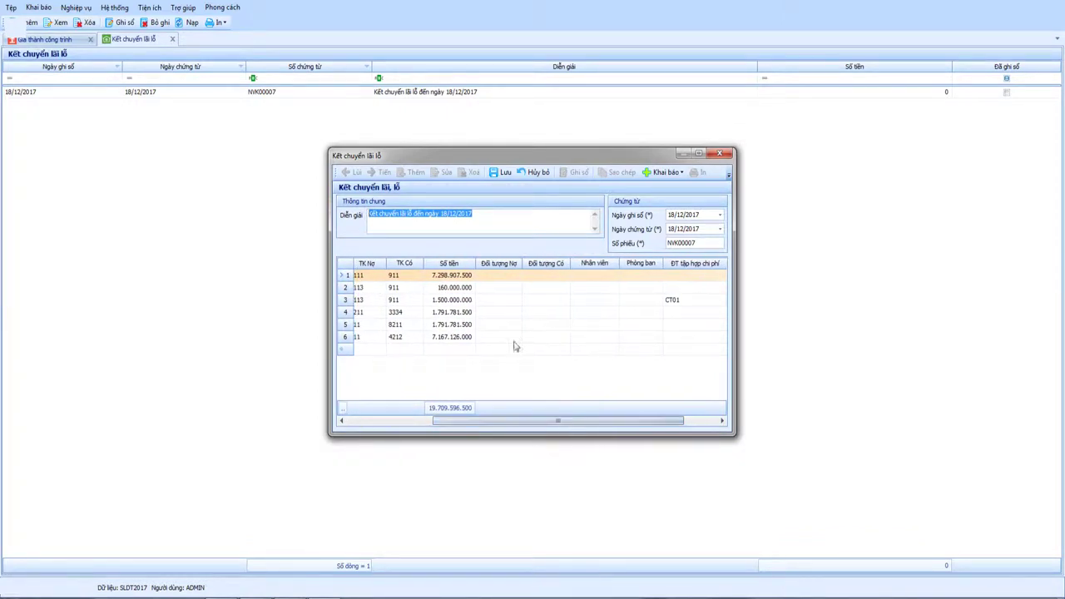
{"action": "left_click", "coordinate": [416, 305]}
{"action": "left_click", "coordinate": [679, 303]}
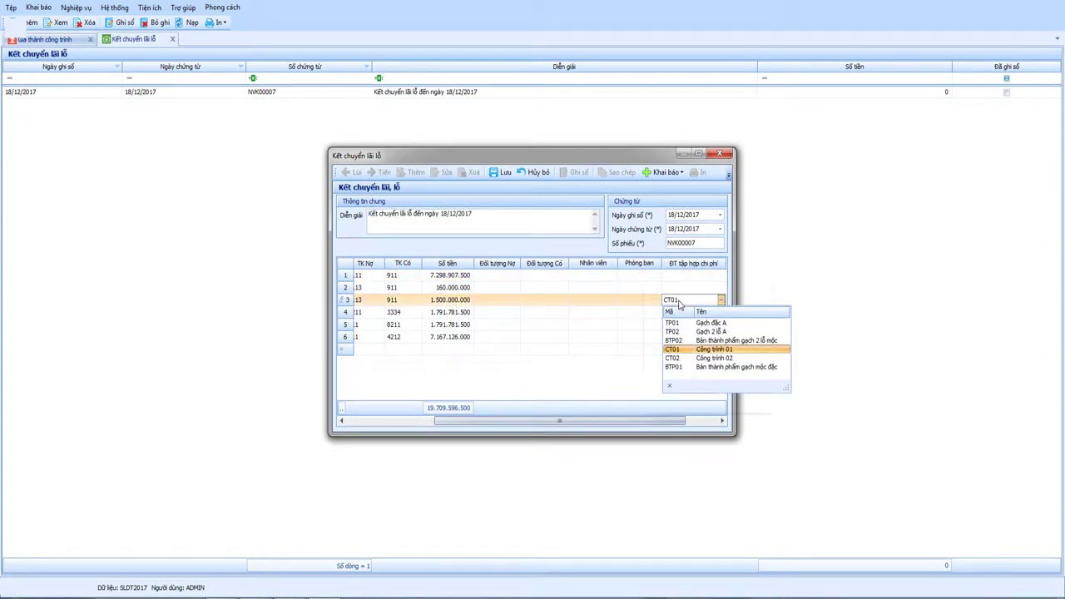
{"action": "left_click_drag", "start_coordinate": [582, 428], "coordinate": [420, 430]}
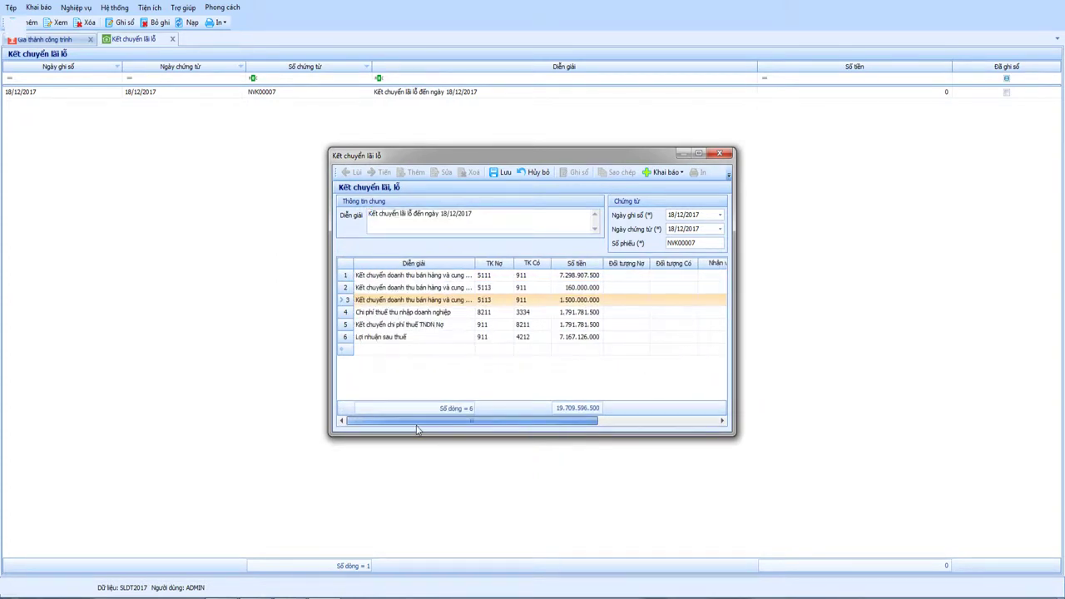
- Save the Kết chuyển lãi lỗ voucher and close it together with its voucher list
{"action": "left_click", "coordinate": [502, 172]}
{"action": "left_click", "coordinate": [719, 153]}
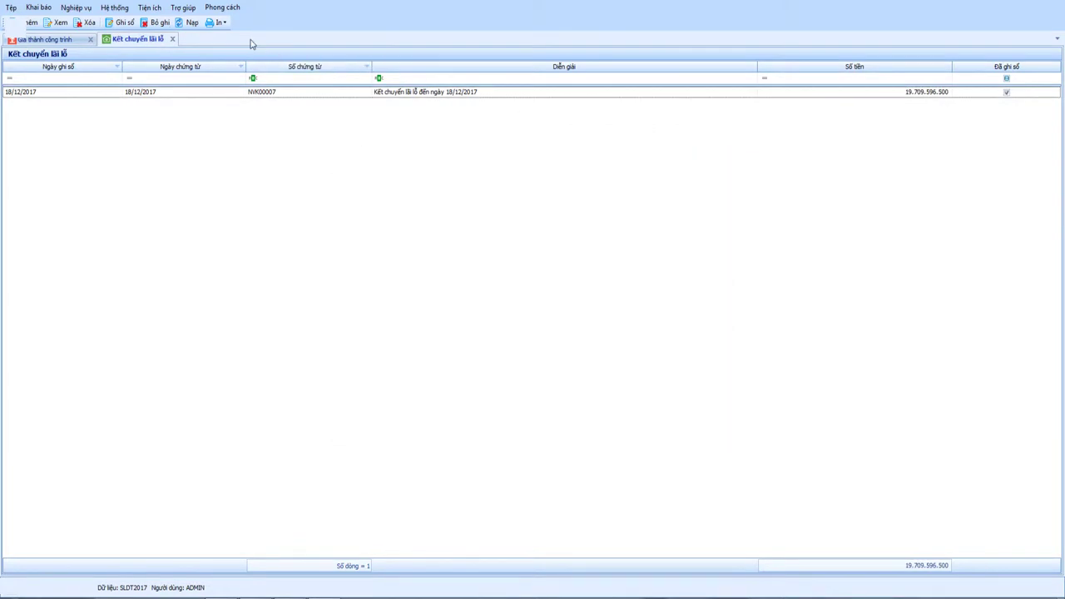
{"action": "left_click", "coordinate": [173, 39]}
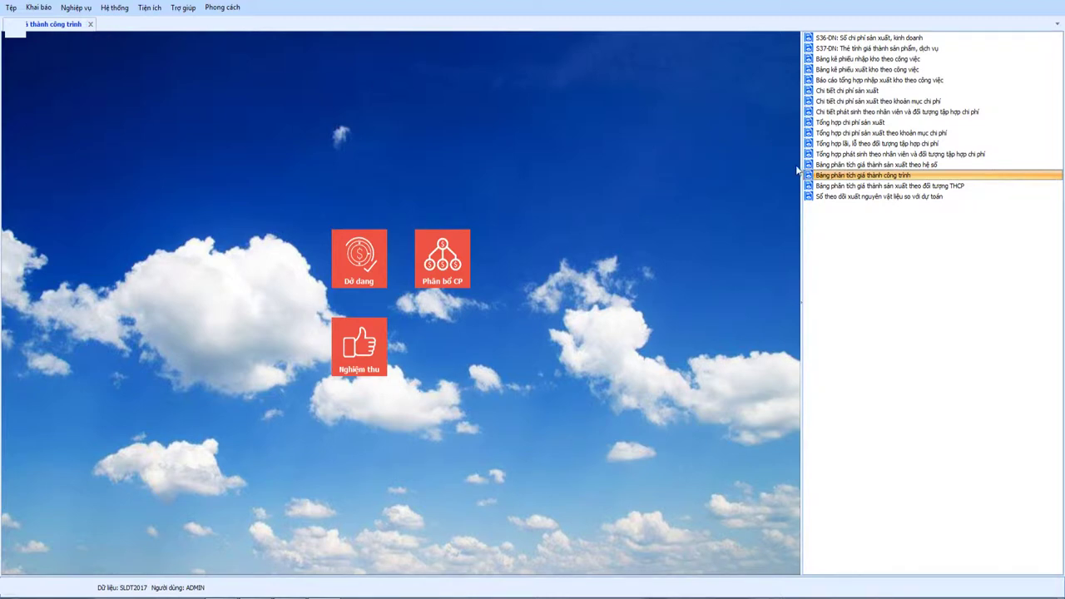
- View the Bảng phân tích giá thành công trình report for Tháng 12 again and return to the main screen
{"action": "double_click", "coordinate": [845, 177]}
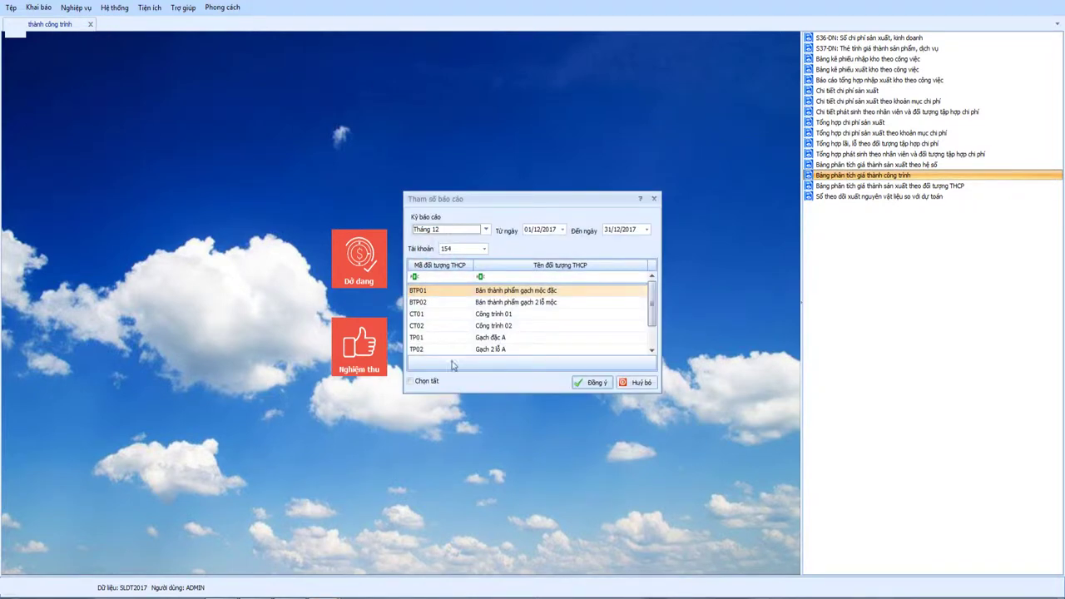
{"action": "left_click", "coordinate": [593, 385]}
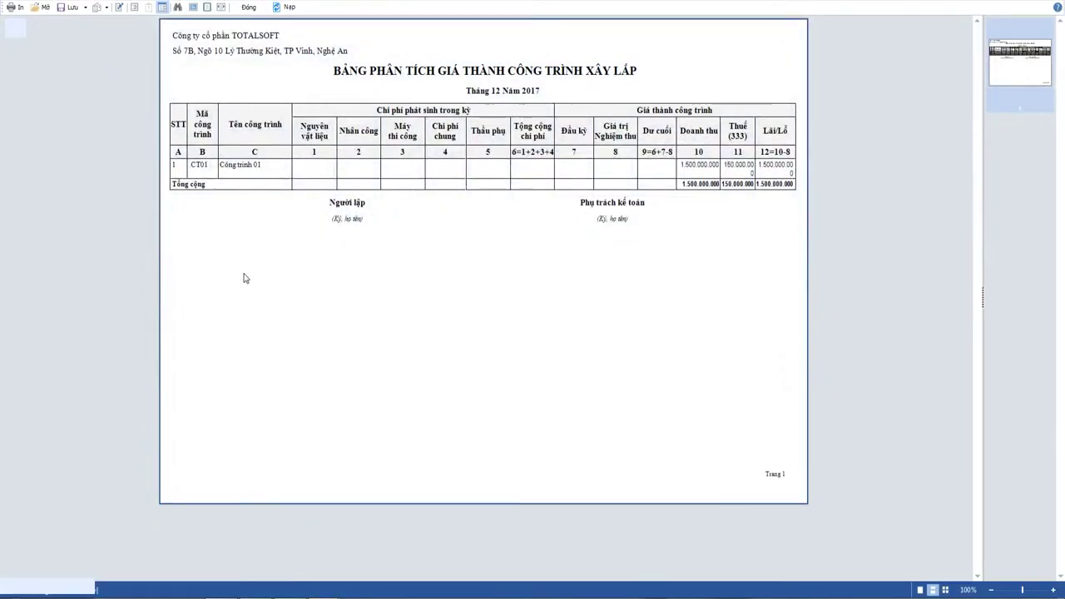
{"action": "left_click", "coordinate": [246, 9]}
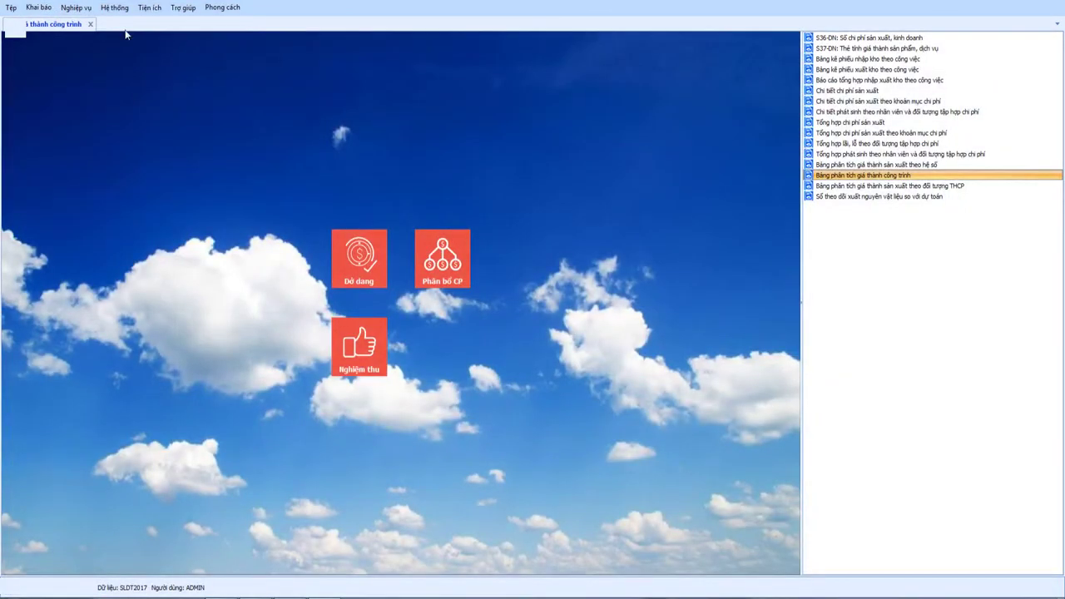
{"action": "left_click", "coordinate": [90, 24]}
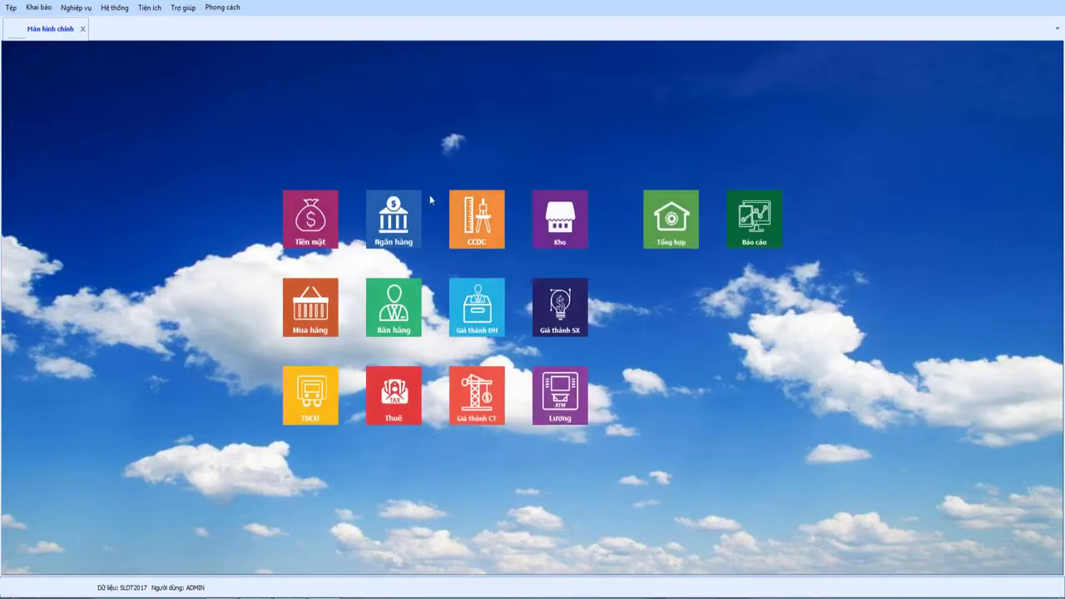